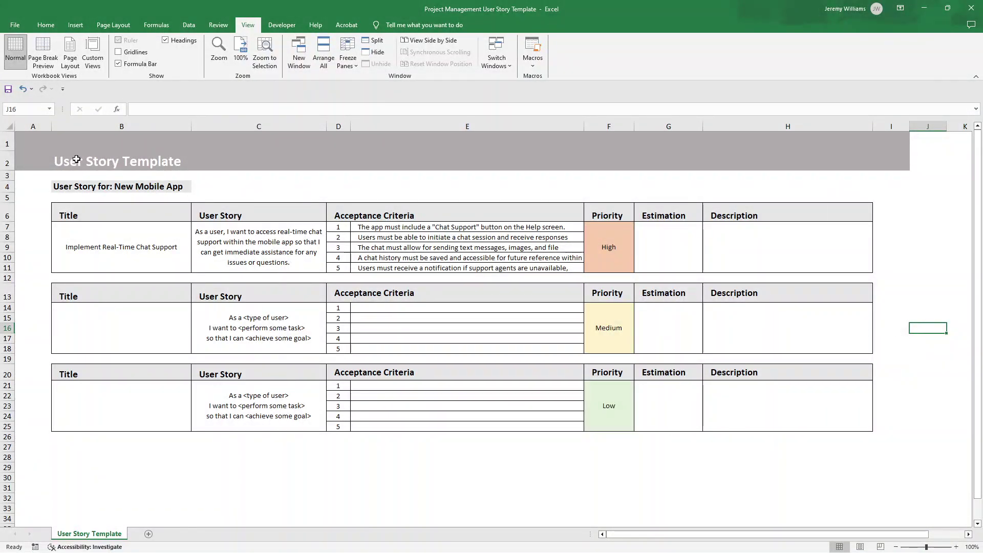
Step: Review the finished User Story Template's title and story blocks, then deselect them
{"action": "left_click_drag", "start_coordinate": [76, 160], "coordinate": [844, 409]}
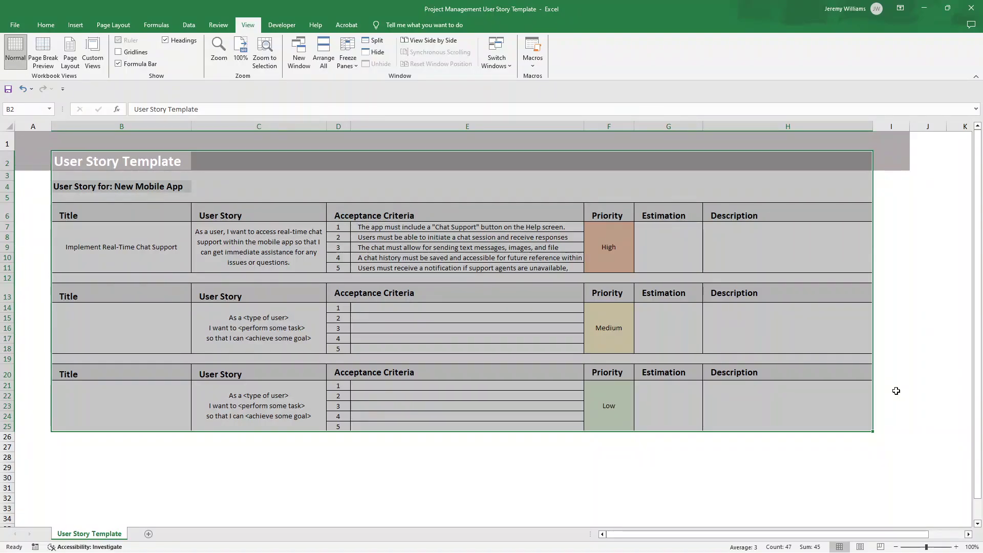
{"action": "left_click", "coordinate": [507, 348]}
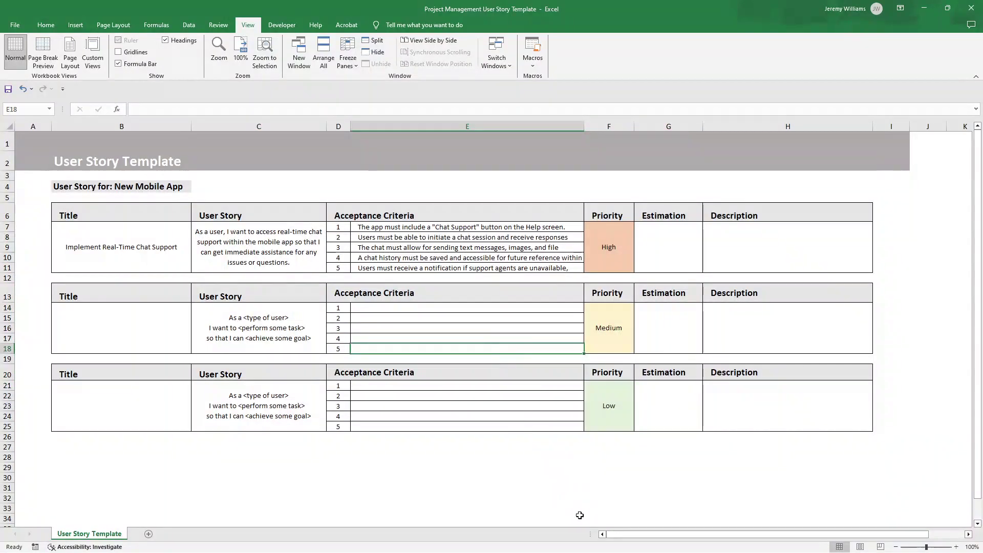
Step: Switch to the blank Book5 workbook and enter 'User Story Template' in cell B2
{"action": "mouse_move", "coordinate": [583, 551]}
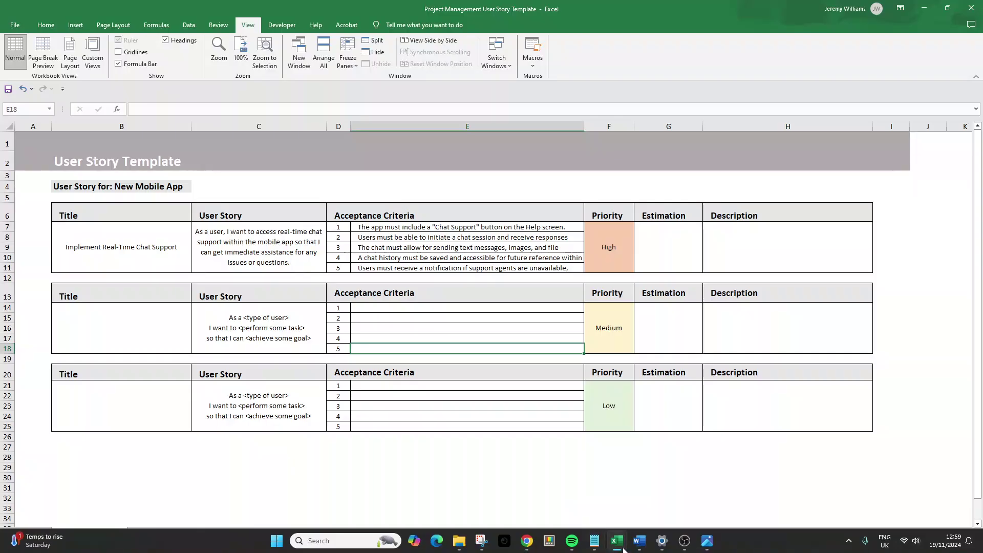
{"action": "mouse_move", "coordinate": [623, 548]}
{"action": "left_click", "coordinate": [654, 492]}
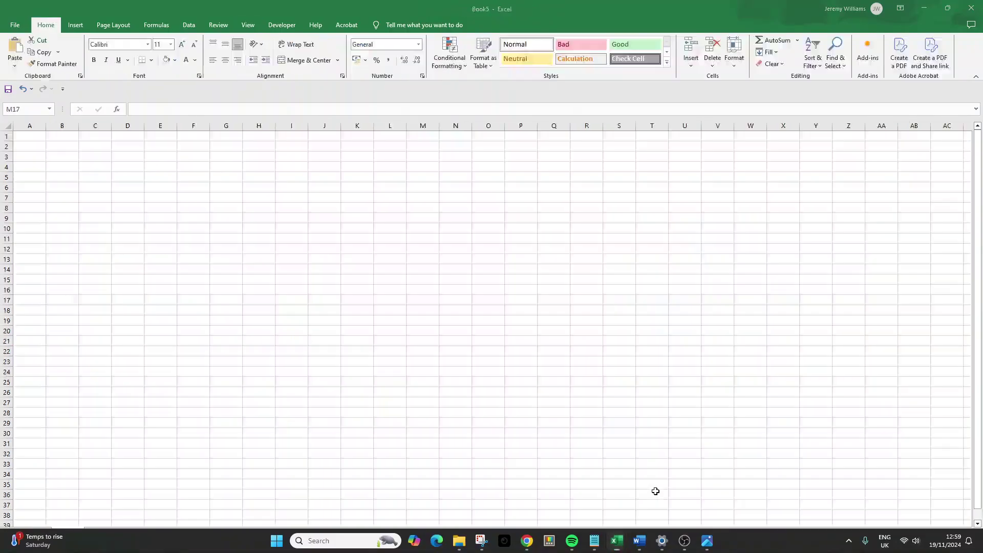
{"action": "left_click", "coordinate": [65, 149]}
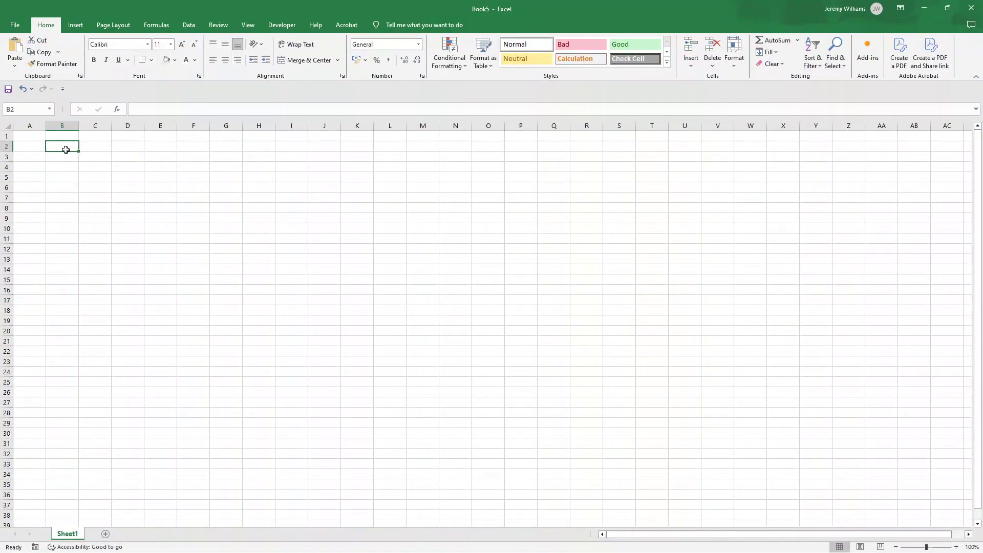
{"action": "type", "text": "User S"}
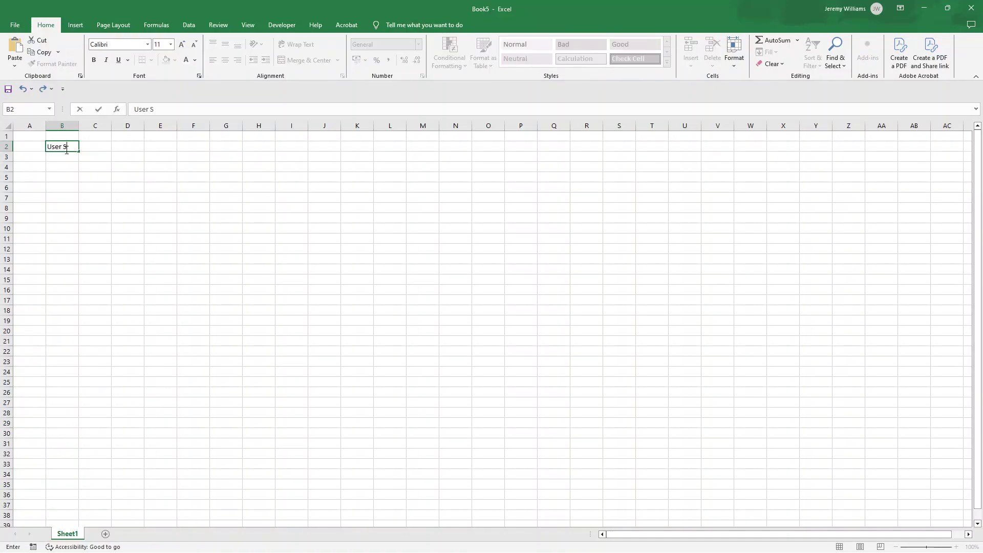
{"action": "type", "text": "tory Template"}
{"action": "key", "text": "Return"}
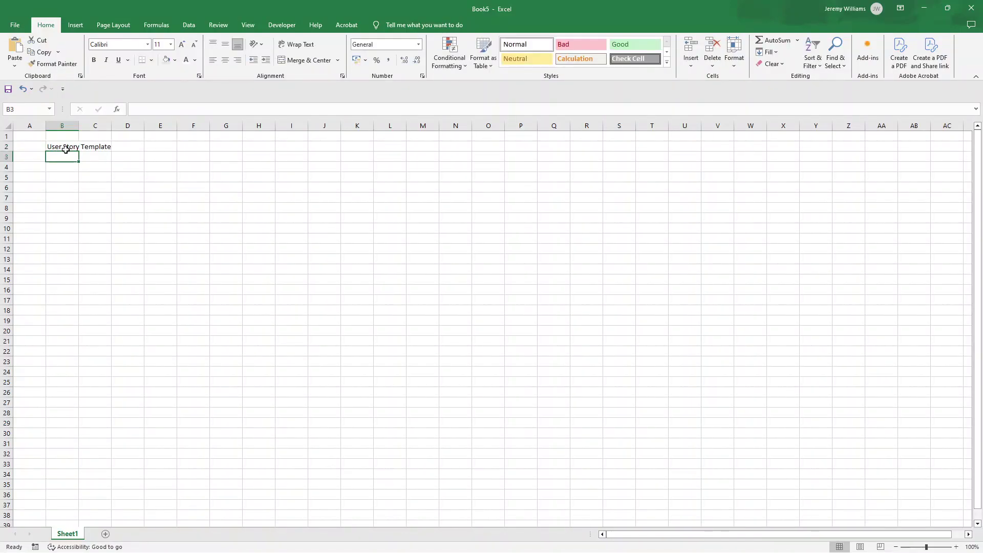
Step: Make the B2 title bold at 20 pt
{"action": "left_click", "coordinate": [65, 150]}
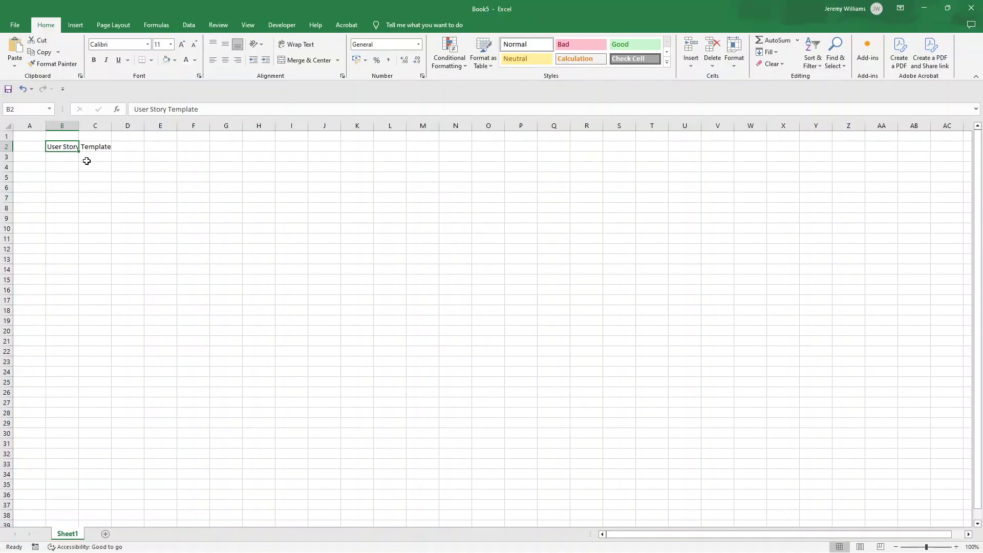
{"action": "left_click", "coordinate": [94, 60]}
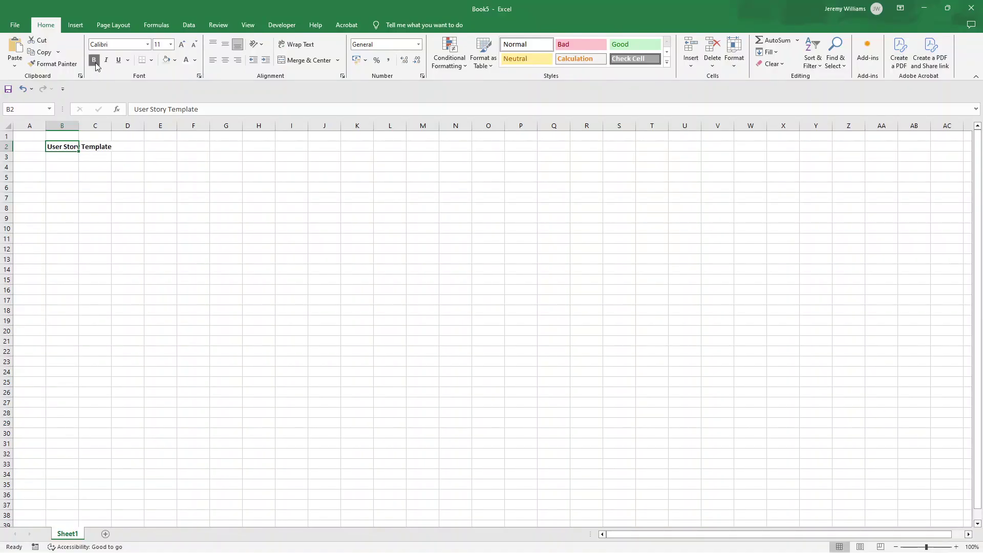
{"action": "left_click", "coordinate": [182, 45]}
{"action": "left_click", "coordinate": [182, 45]}
{"action": "left_click", "coordinate": [182, 45]}
{"action": "left_click", "coordinate": [182, 45]}
{"action": "left_click", "coordinate": [183, 45]}
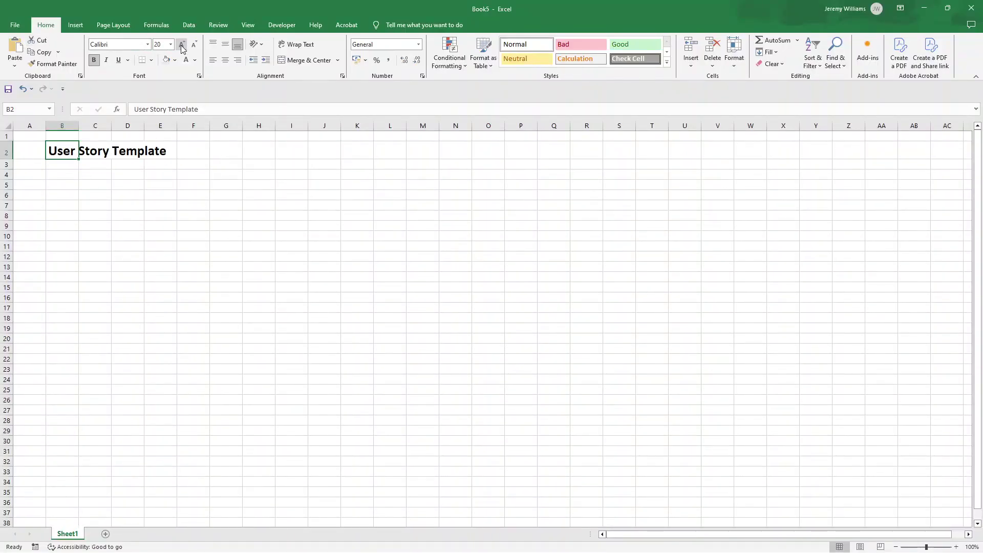
{"action": "left_click", "coordinate": [28, 134]}
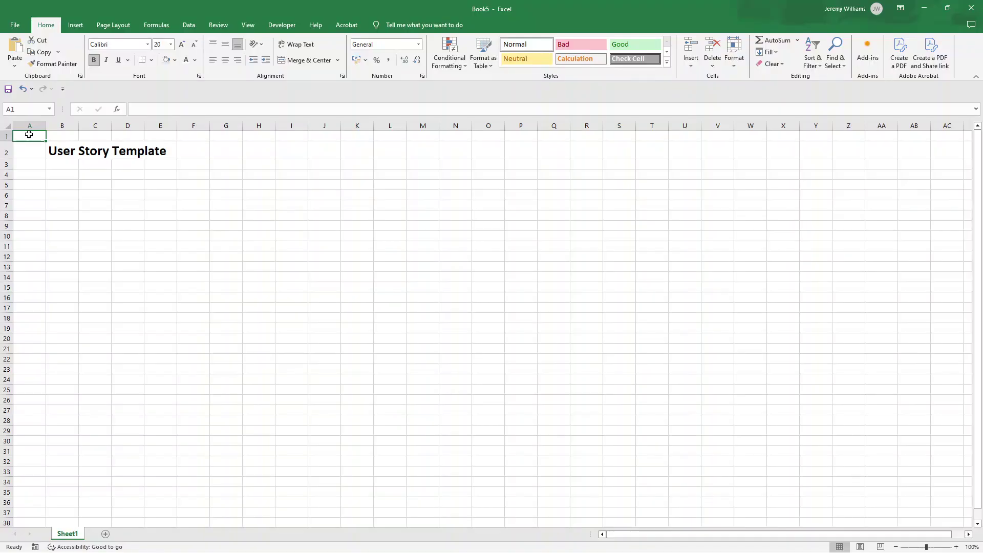
Step: Give A1:J2 a light grey theme fill to shade the title band
{"action": "left_click_drag", "start_coordinate": [29, 134], "coordinate": [320, 157]}
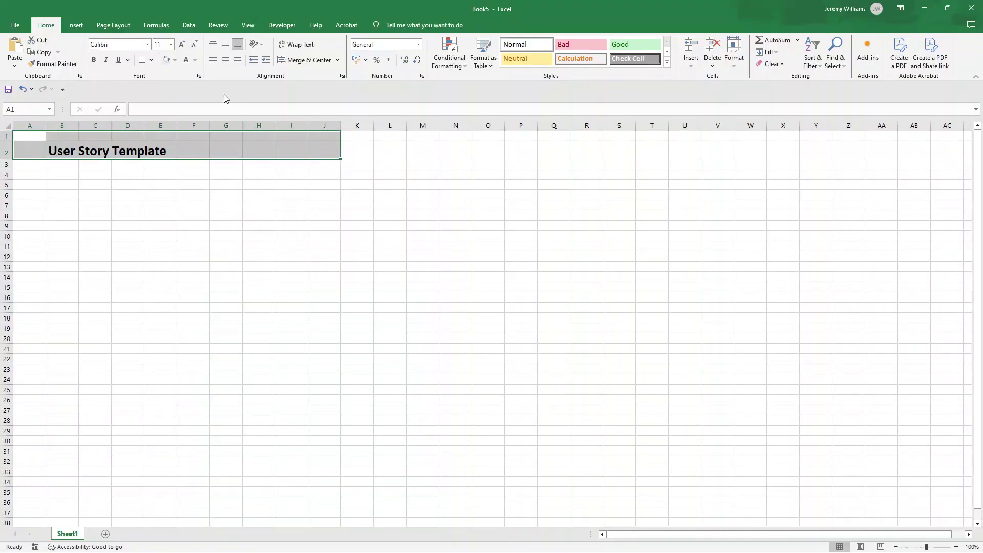
{"action": "left_click", "coordinate": [168, 61]}
{"action": "left_click", "coordinate": [174, 62]}
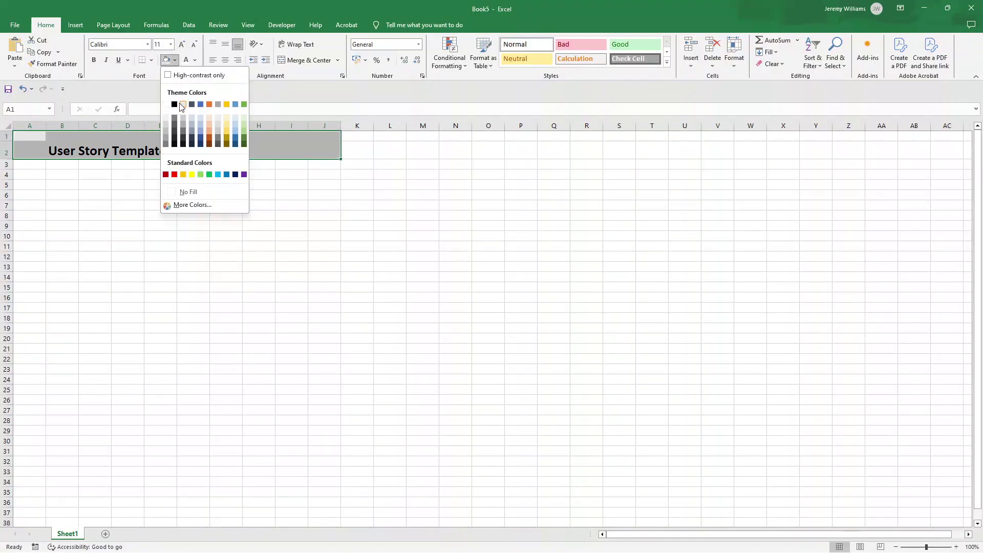
{"action": "left_click", "coordinate": [183, 105]}
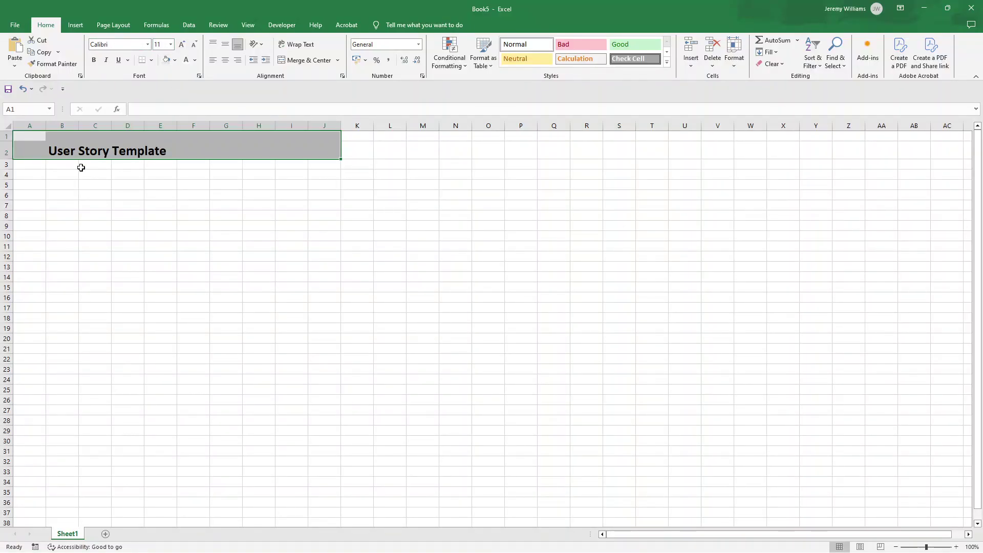
{"action": "left_click", "coordinate": [75, 173]}
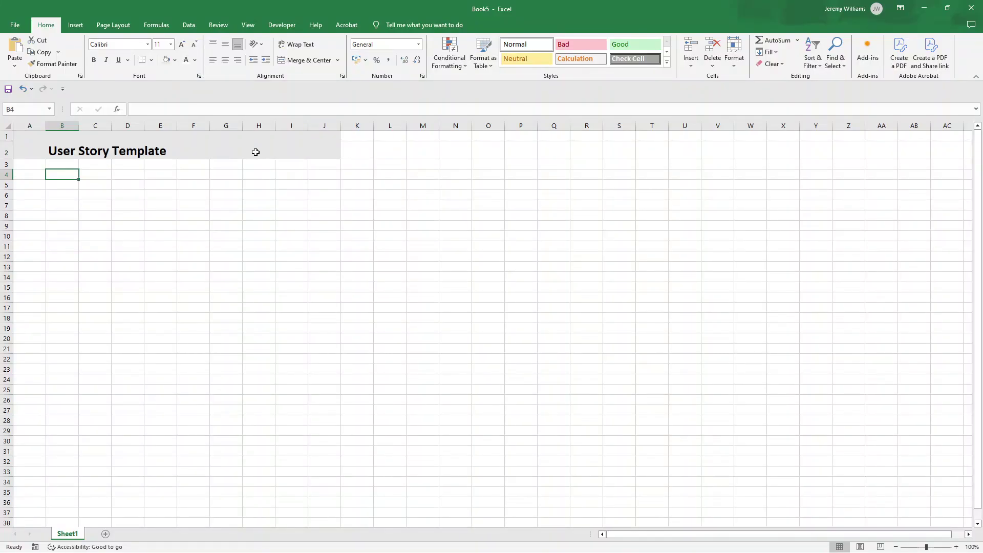
Step: Enter 'User Story For: [Project Name]' in B4 and make it bold
{"action": "type", "text": "User S"}
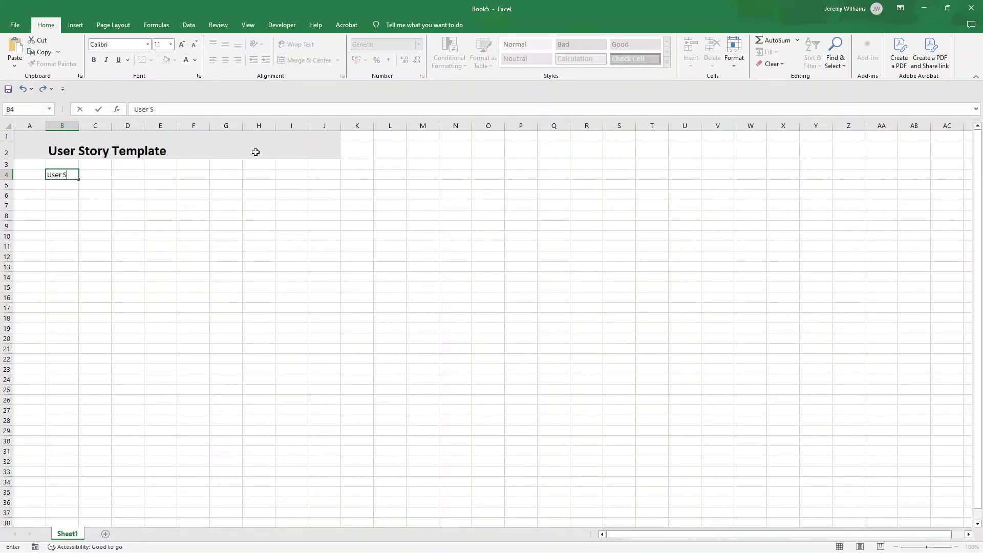
{"action": "type", "text": "tory For:"}
{"action": "key", "text": "BackSpace"}
{"action": "type", "text": "[Project Name]"}
{"action": "key", "text": "Return"}
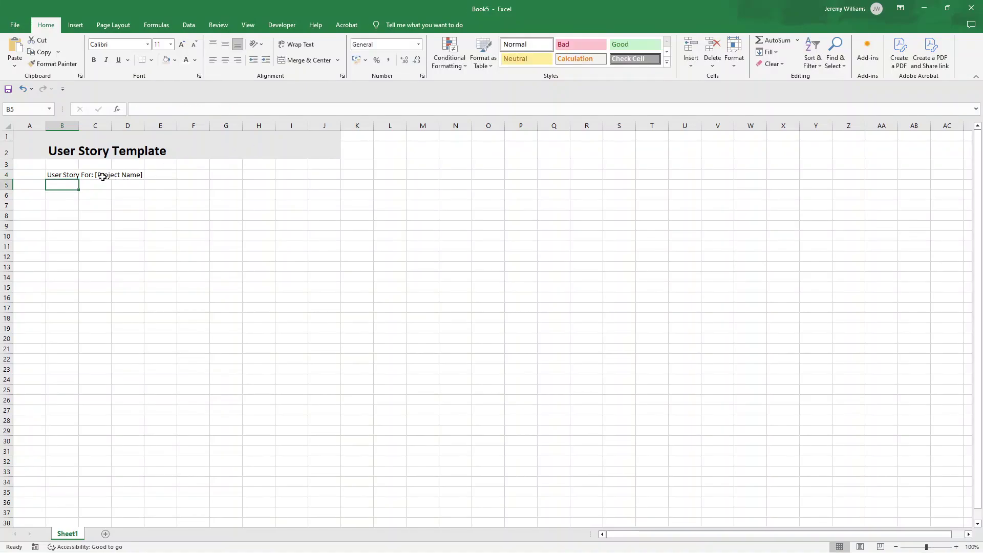
{"action": "left_click", "coordinate": [58, 175]}
{"action": "left_click", "coordinate": [94, 60]}
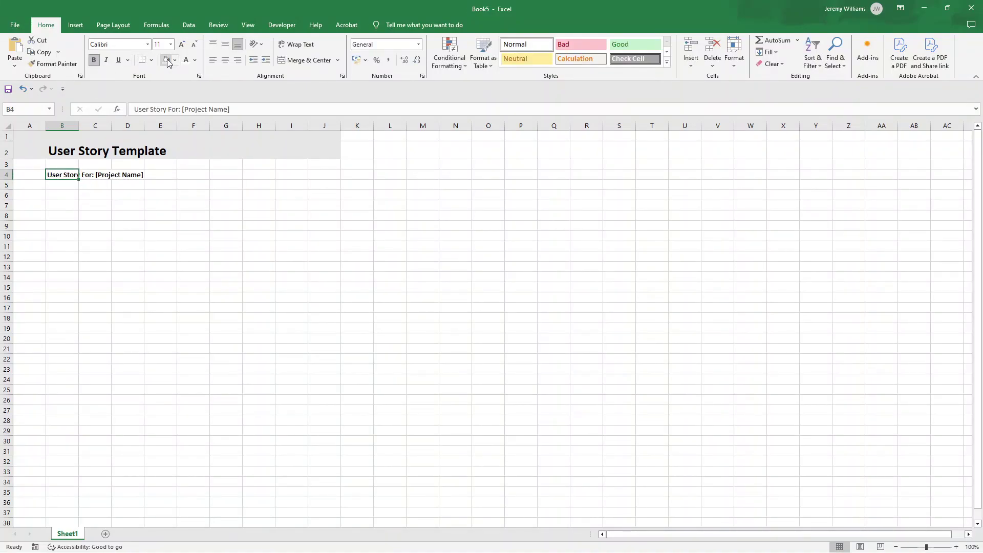
{"action": "left_click", "coordinate": [69, 247]}
{"action": "left_click_drag", "start_coordinate": [71, 178], "coordinate": [107, 174]}
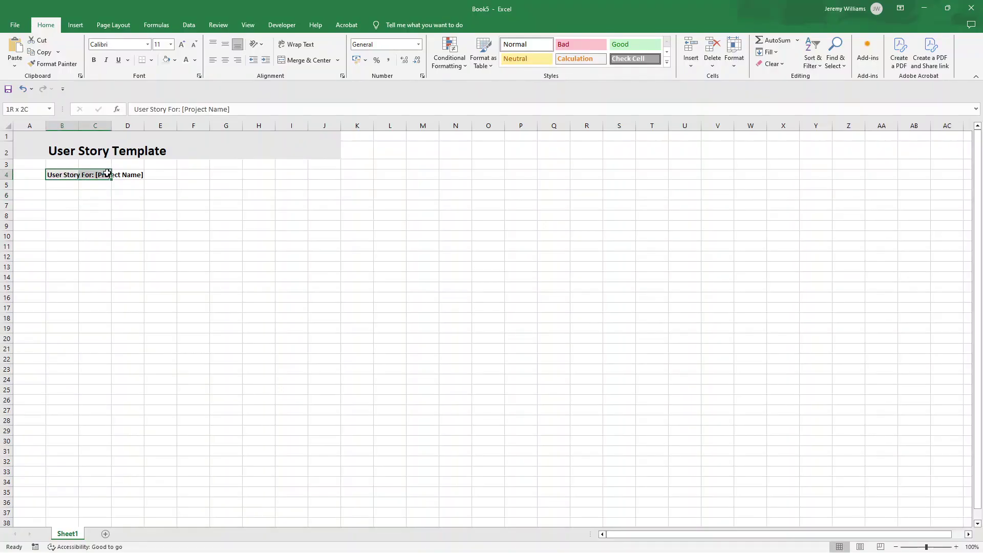
{"action": "left_click", "coordinate": [68, 197]}
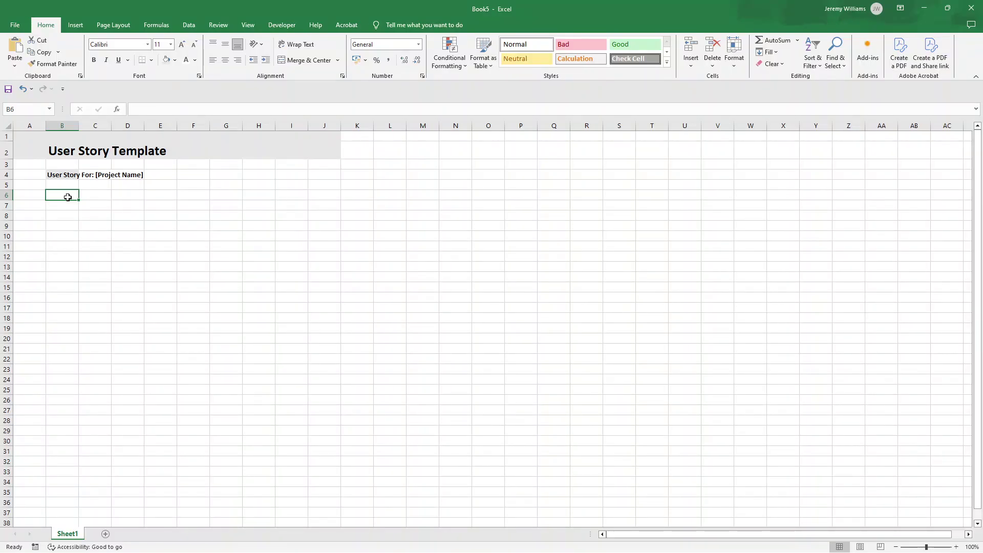
Step: Enter the headings Title, User Story and Acceptance Criteria in B6:D6
{"action": "type", "text": "Title"}
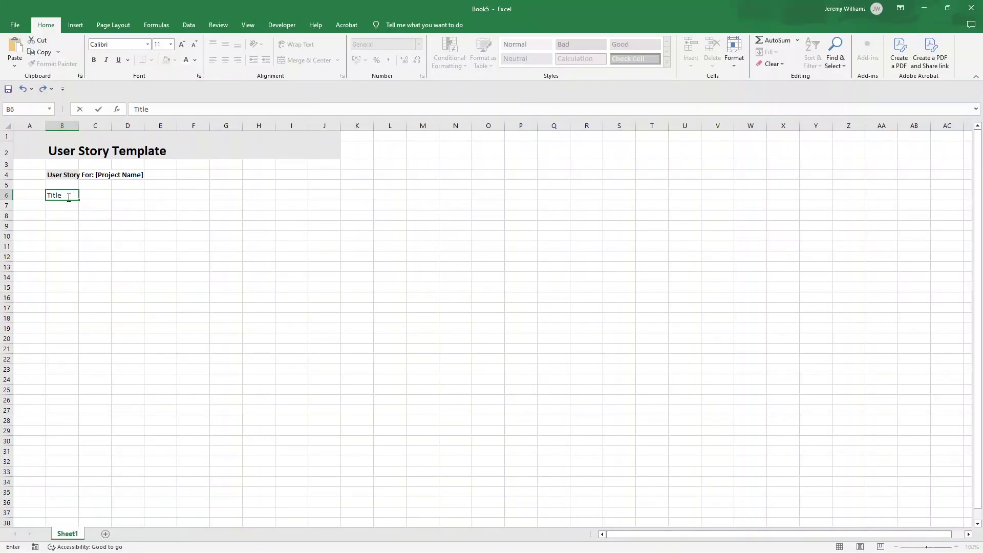
{"action": "key", "text": "Tab"}
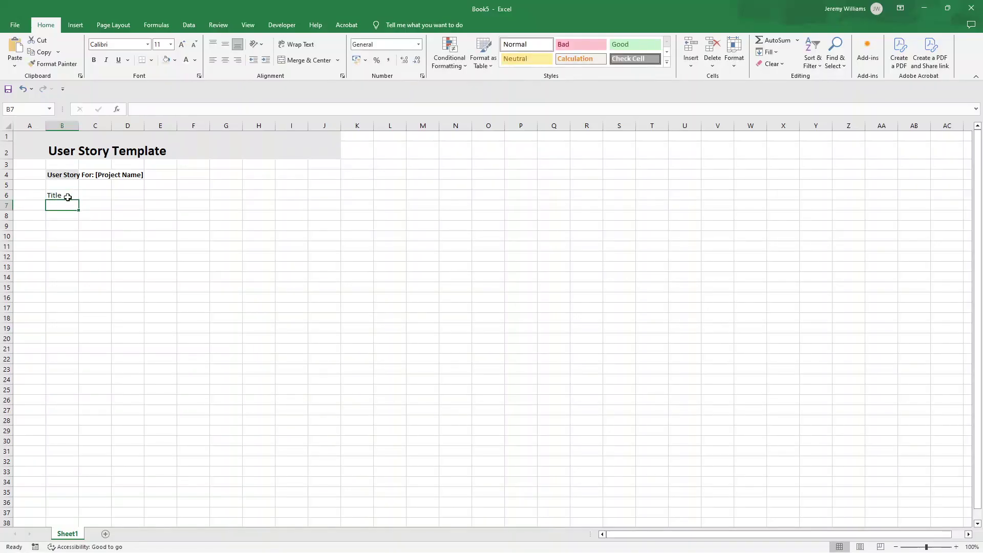
{"action": "type", "text": "User Story"}
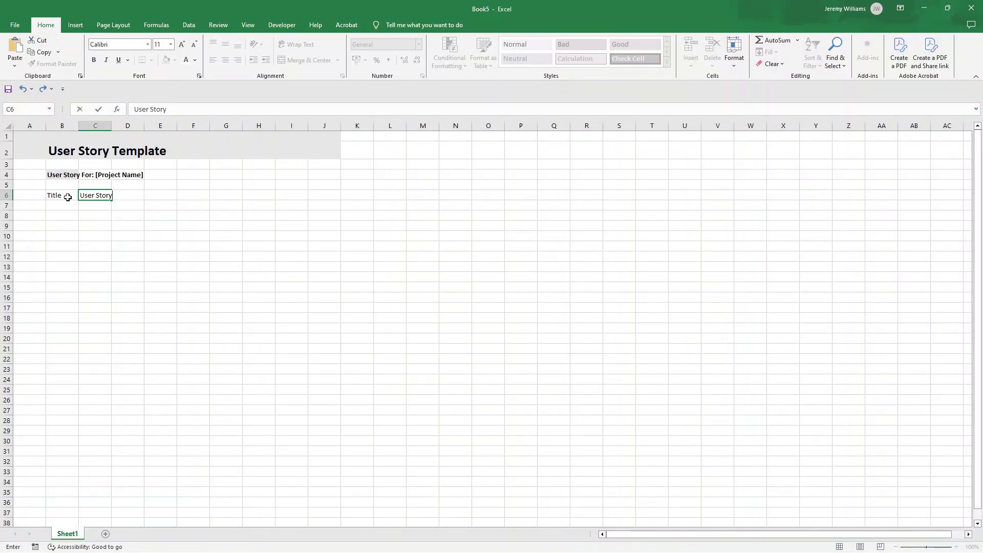
{"action": "key", "text": "Tab"}
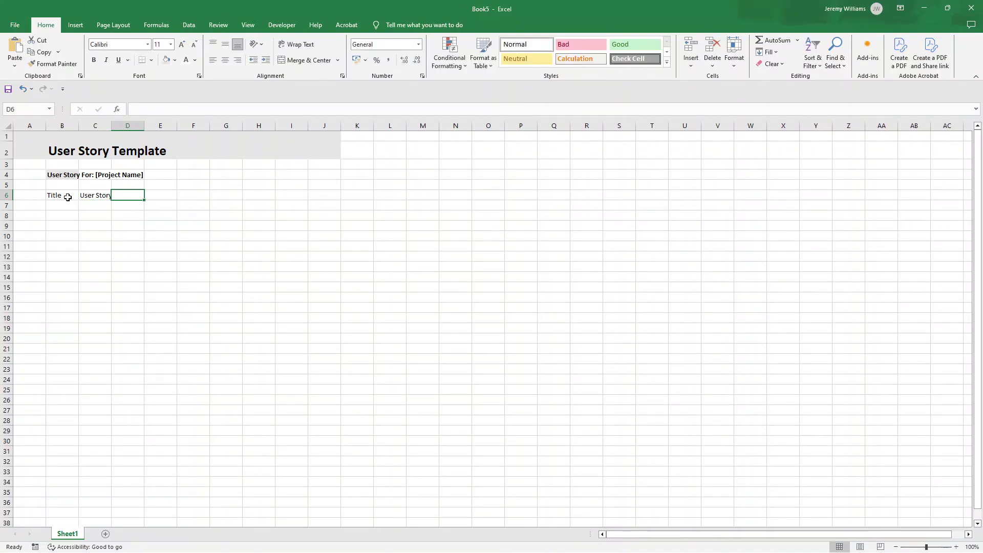
{"action": "type", "text": "Ac"}
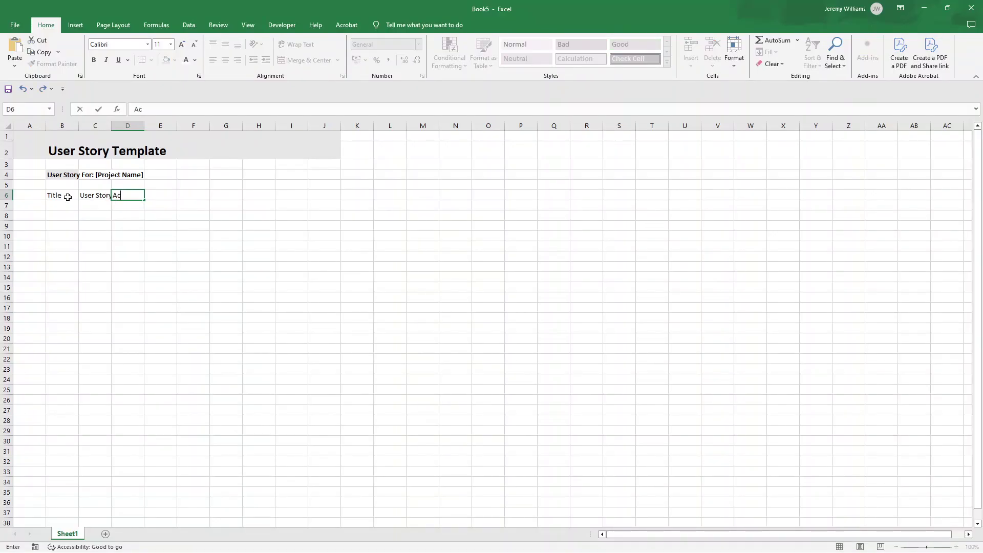
{"action": "type", "text": "ceptance Criteria"}
{"action": "key", "text": "Return"}
{"action": "key", "text": "Up"}
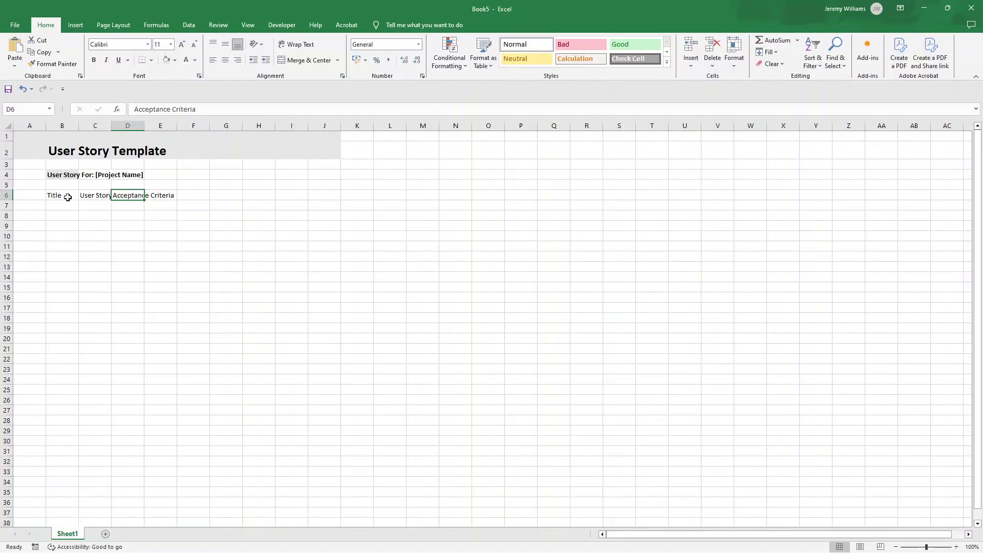
Step: Add the headings Priority, Estimation and Description in E6:G6
{"action": "key", "text": "Tab"}
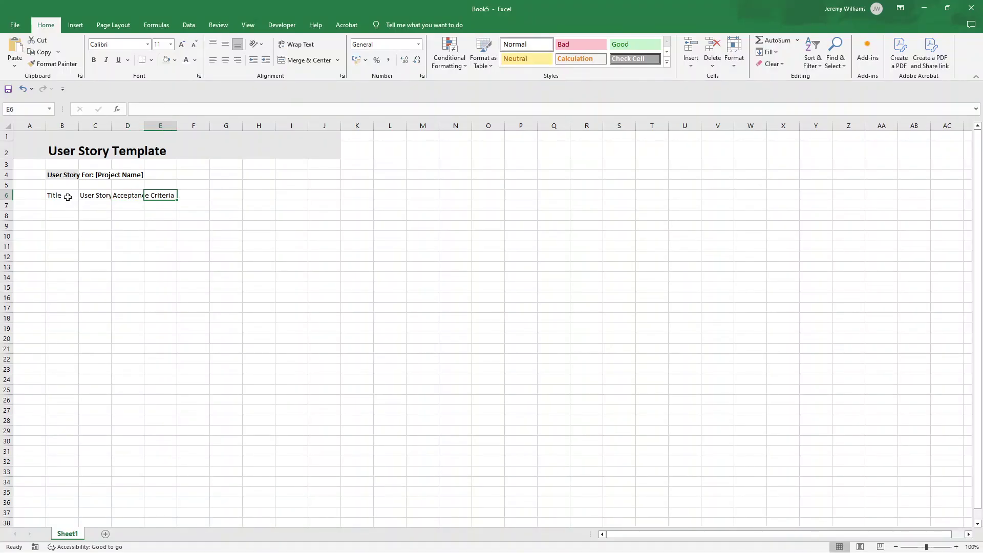
{"action": "type", "text": "Prio"}
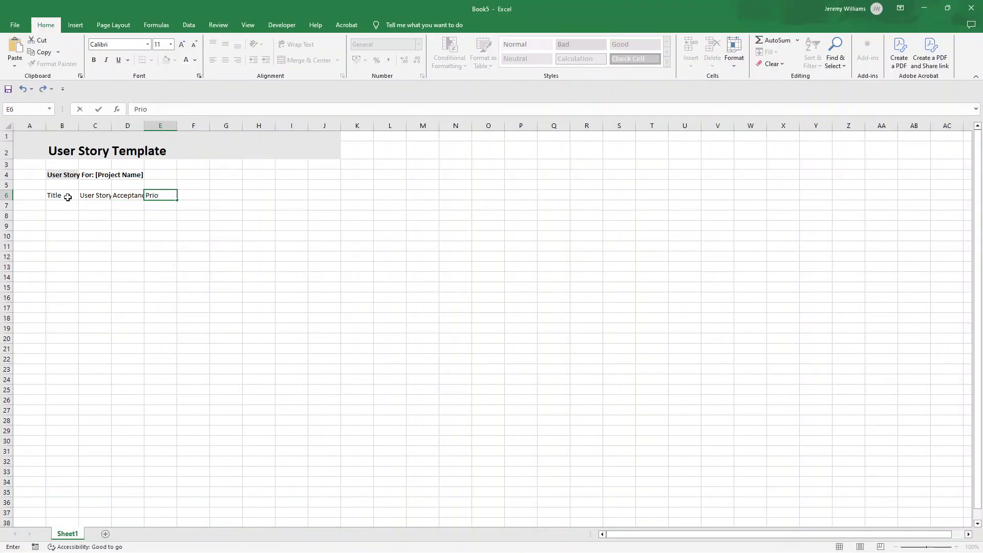
{"action": "type", "text": "rity"}
{"action": "key", "text": "Tab"}
{"action": "type", "text": "Estimation"}
{"action": "key", "text": "Return"}
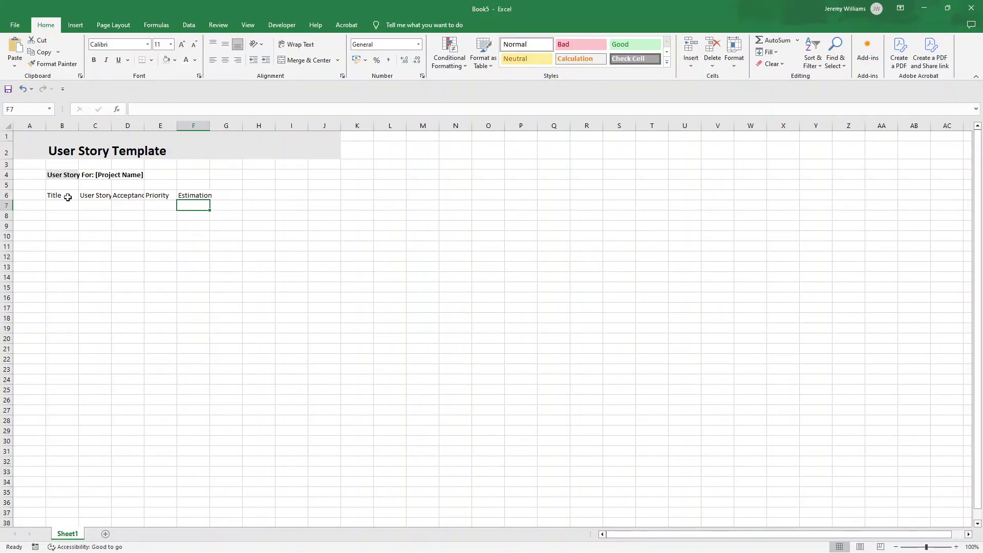
{"action": "key", "text": "Up"}
{"action": "key", "text": "Right"}
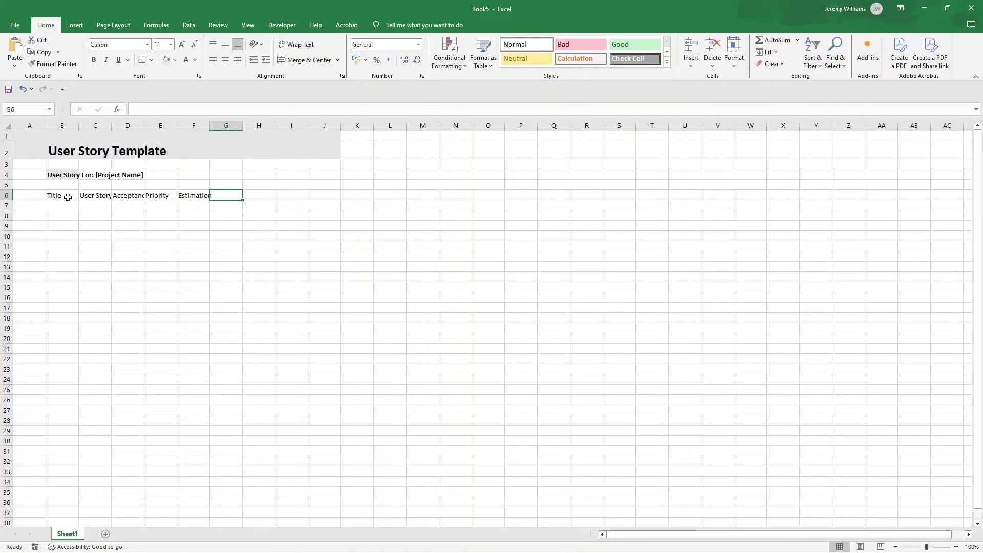
{"action": "type", "text": "Descripti"}
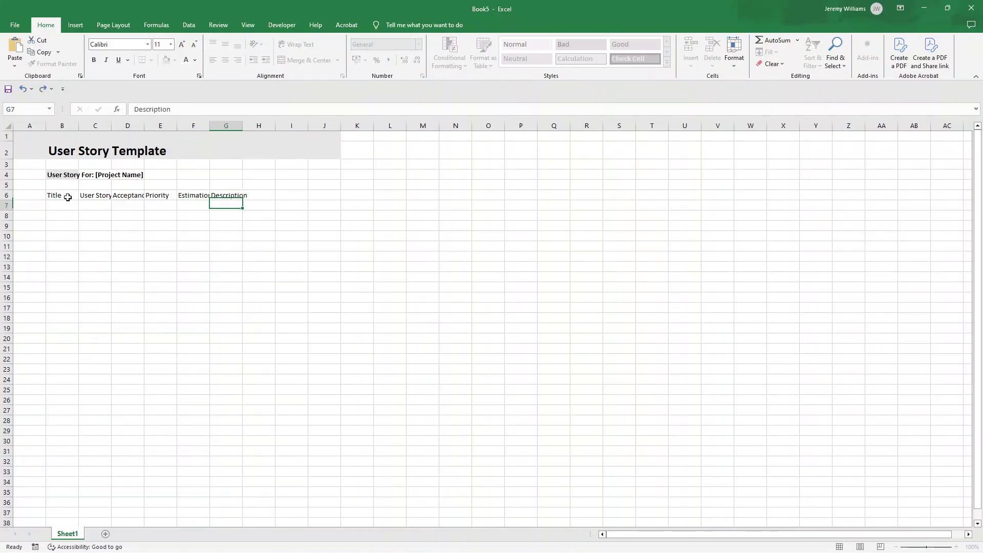
{"action": "type", "text": "on"}
{"action": "key", "text": "Return"}
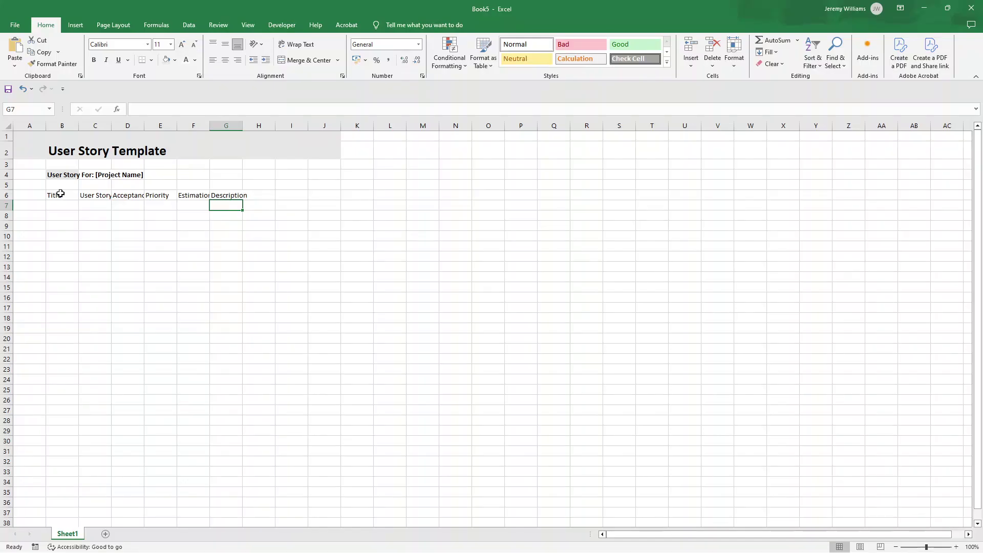
{"action": "left_click", "coordinate": [60, 193]}
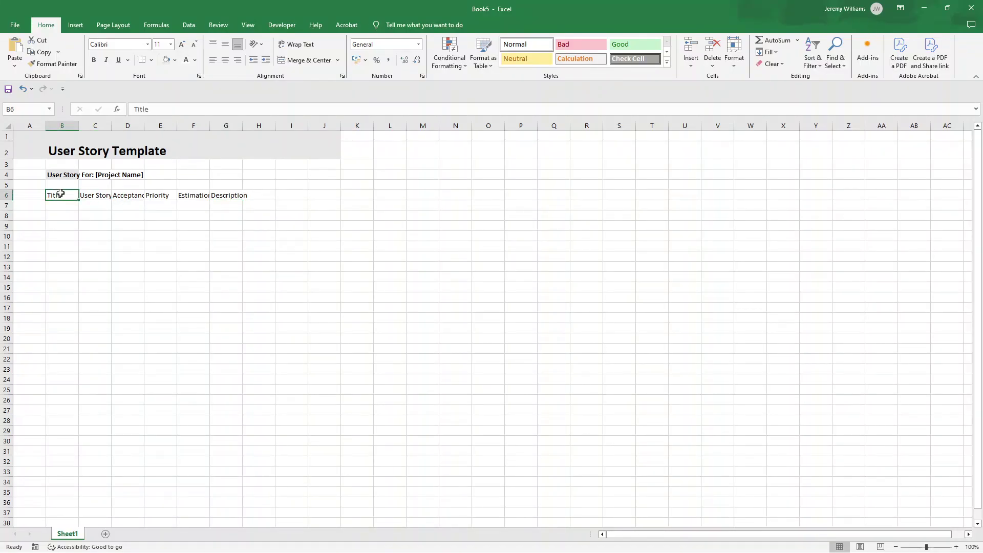
Step: Format the B6:G6 headings bold, 14 pt, grey fill, left and middle aligned, and make row 6 taller
{"action": "left_click_drag", "start_coordinate": [61, 193], "coordinate": [225, 195]}
{"action": "left_click", "coordinate": [94, 60]}
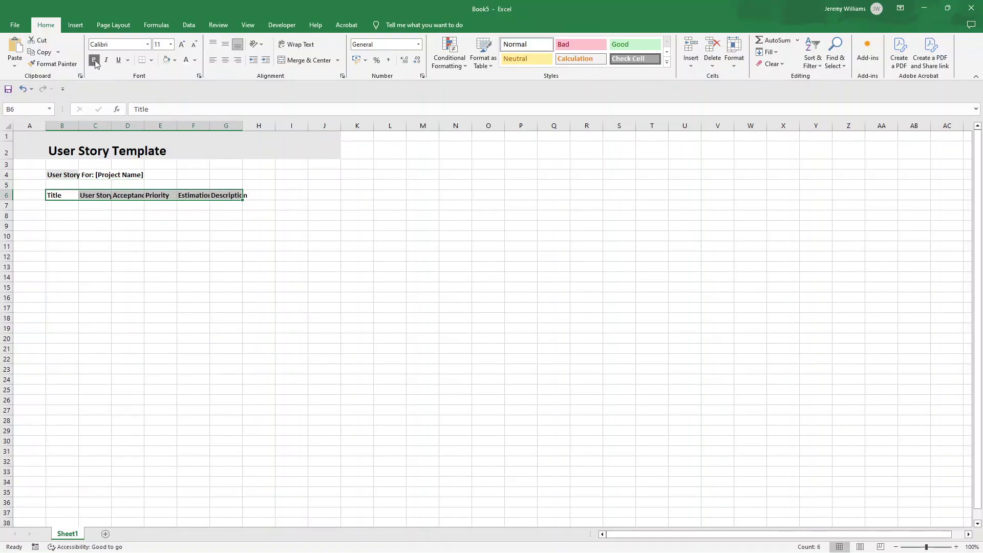
{"action": "left_click", "coordinate": [166, 65]}
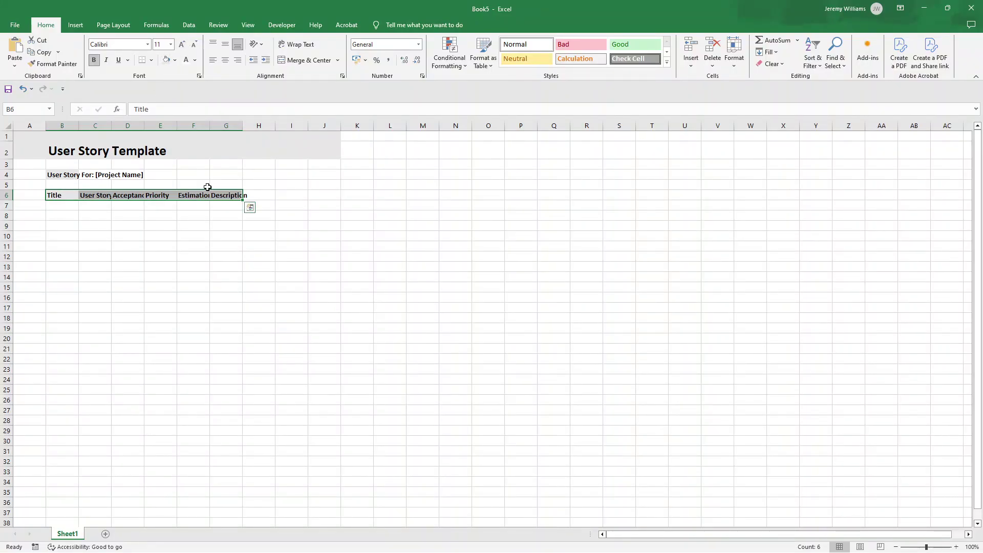
{"action": "left_click", "coordinate": [183, 45]}
{"action": "left_click", "coordinate": [183, 46]}
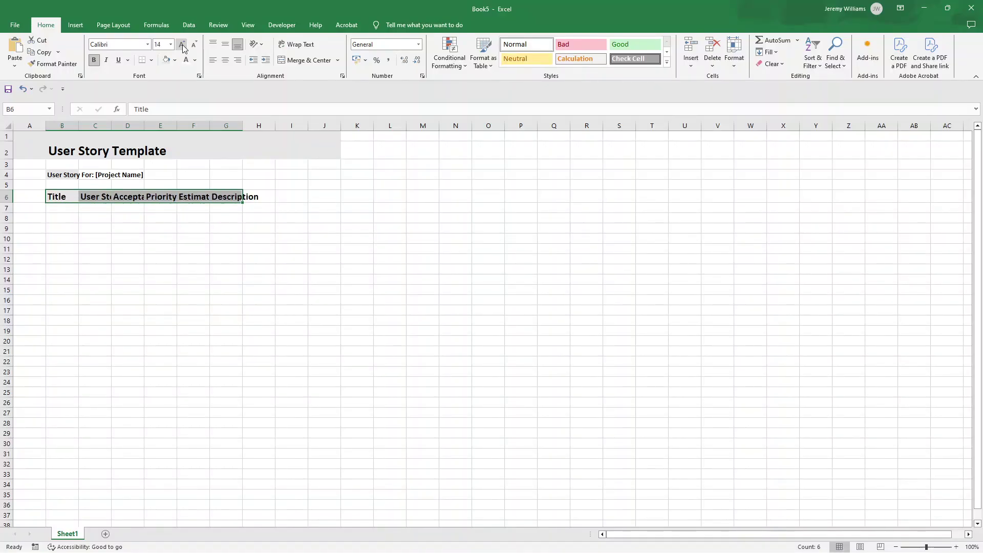
{"action": "left_click", "coordinate": [214, 62]}
{"action": "left_click", "coordinate": [226, 49]}
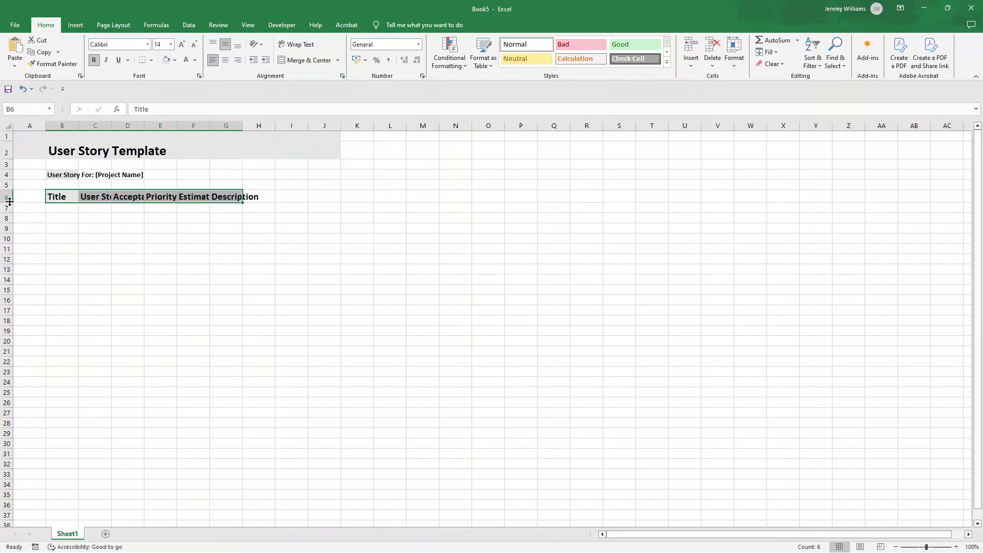
{"action": "left_click_drag", "start_coordinate": [10, 201], "coordinate": [9, 212]}
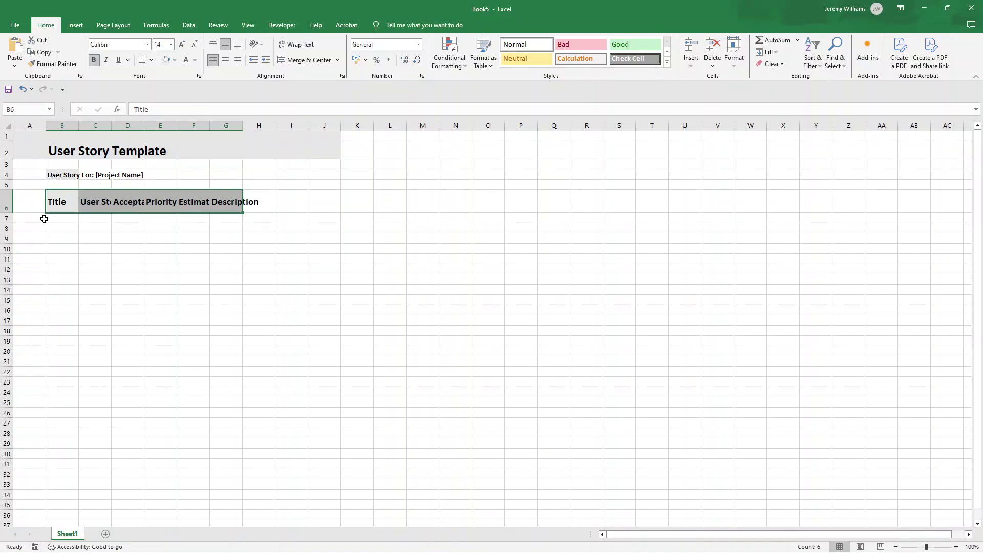
{"action": "left_click", "coordinate": [68, 220]}
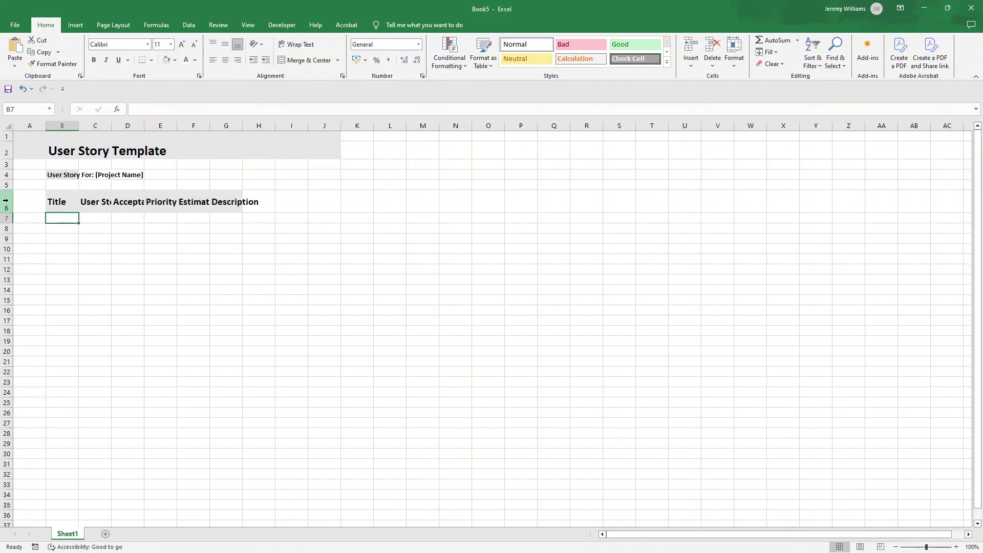
Step: Widen column B and enlarge the B4 project line to 16 pt
{"action": "left_click", "coordinate": [8, 205]}
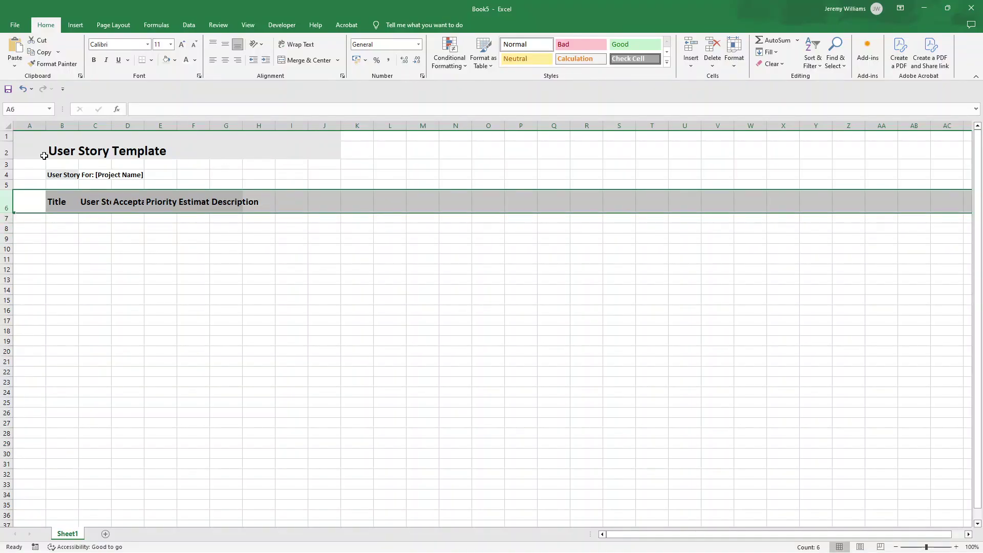
{"action": "left_click", "coordinate": [62, 126]}
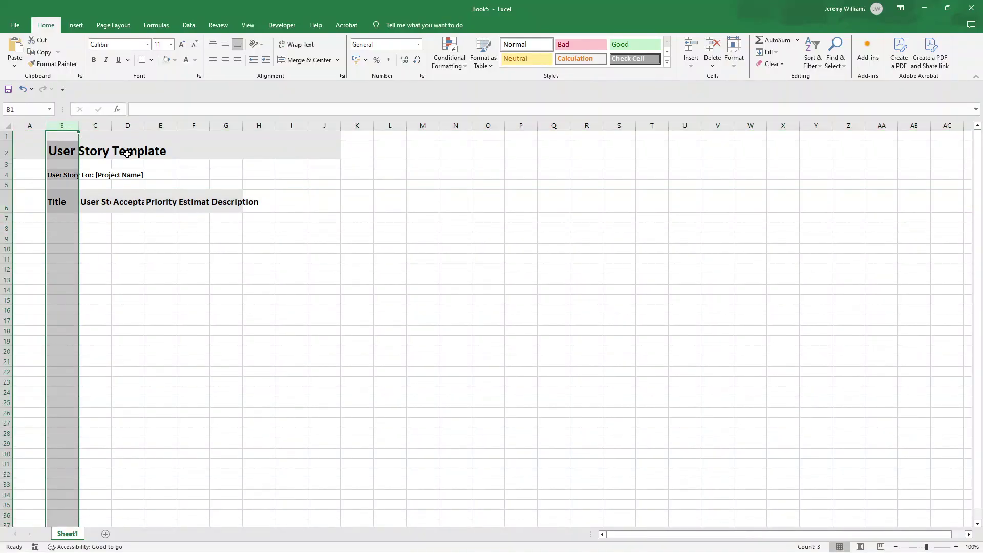
{"action": "left_click_drag", "start_coordinate": [78, 127], "coordinate": [147, 129]}
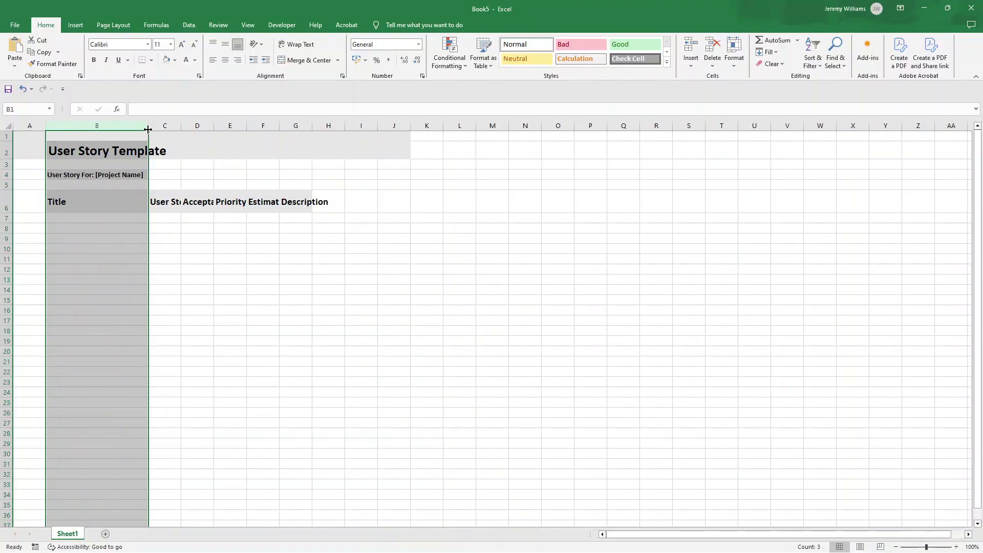
{"action": "left_click", "coordinate": [126, 179]}
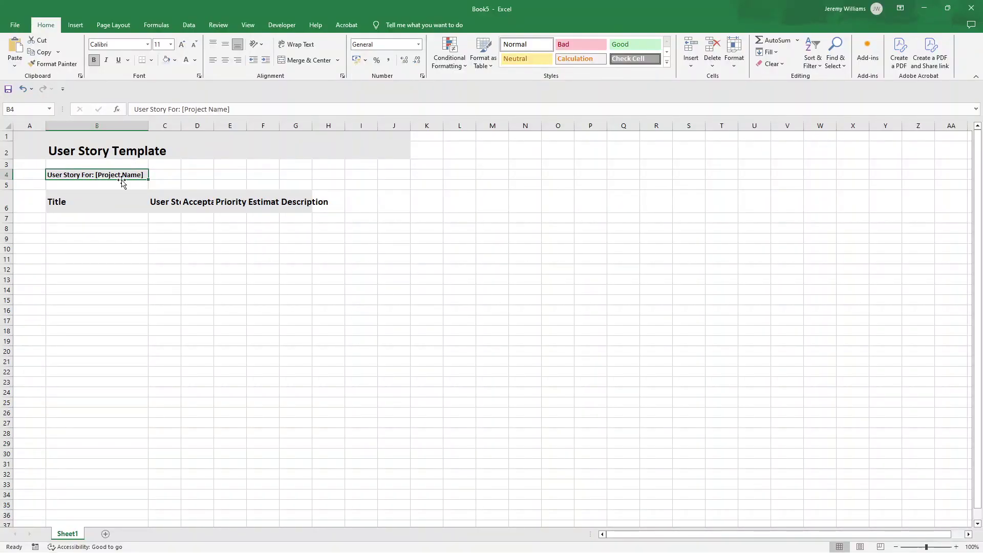
{"action": "left_click", "coordinate": [182, 45]}
{"action": "left_click", "coordinate": [183, 45]}
{"action": "left_click", "coordinate": [182, 45]}
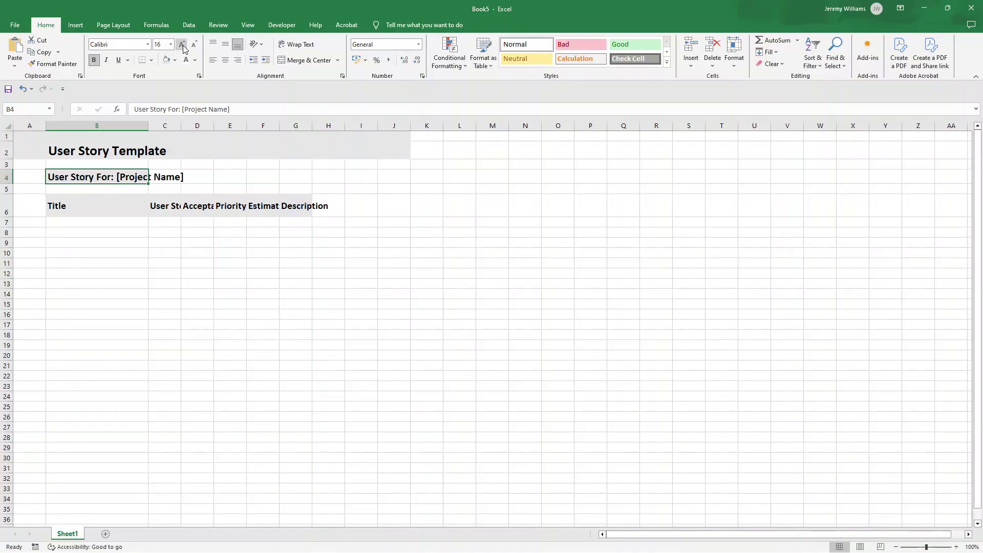
Step: Enlarge the B2 template title to 22 pt
{"action": "left_click", "coordinate": [97, 152]}
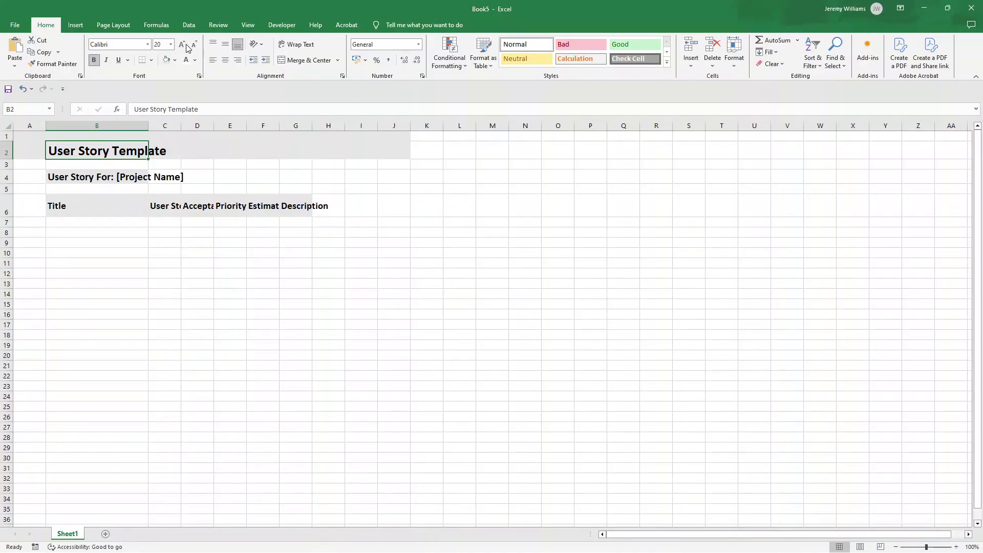
{"action": "left_click", "coordinate": [183, 45]}
{"action": "left_click", "coordinate": [98, 204]}
{"action": "left_click", "coordinate": [85, 154]}
{"action": "left_click", "coordinate": [94, 205]}
{"action": "left_click", "coordinate": [87, 153]}
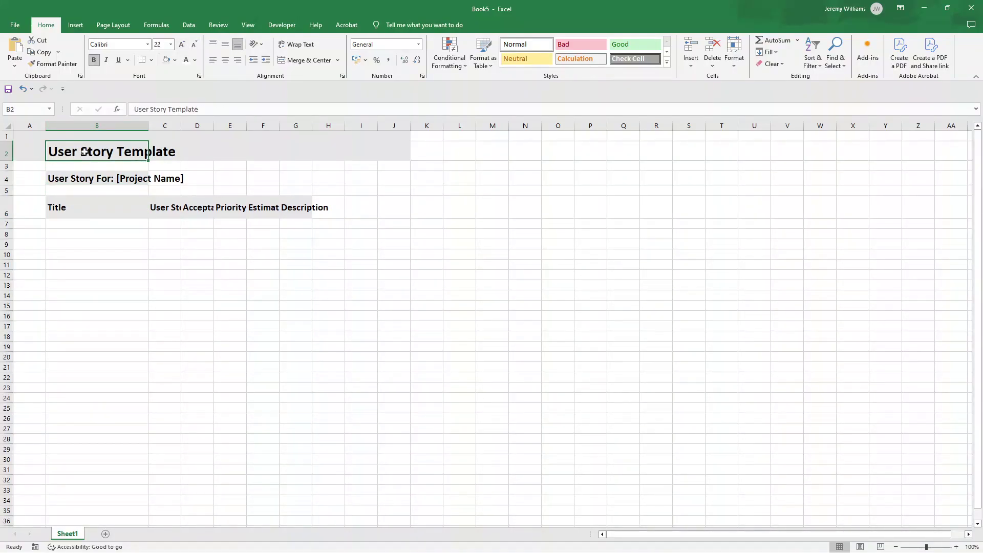
{"action": "left_click", "coordinate": [89, 180]}
{"action": "left_click", "coordinate": [85, 205]}
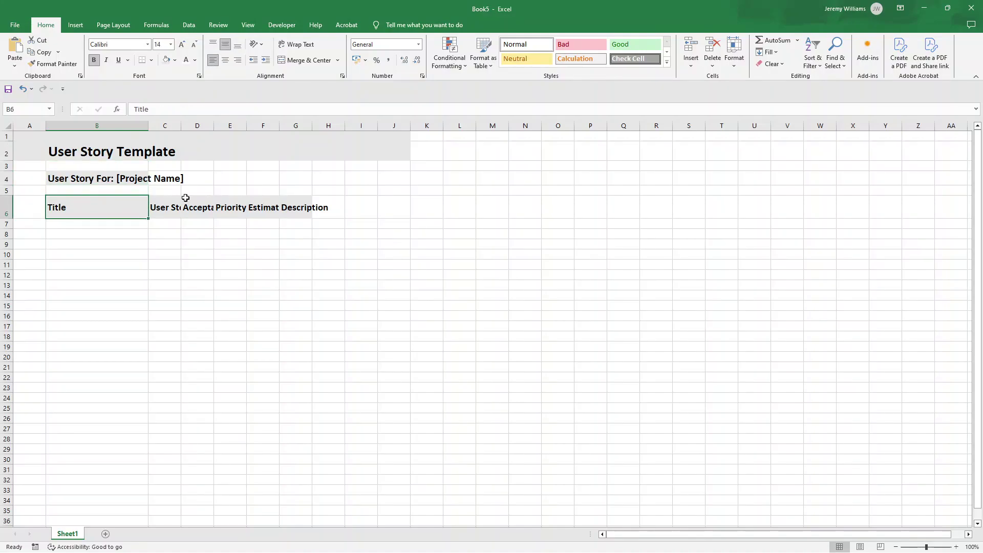
Step: Widen columns C through G so every heading displays in full
{"action": "left_click_drag", "start_coordinate": [181, 126], "coordinate": [527, 127]}
{"action": "left_click", "coordinate": [222, 125]}
{"action": "left_click", "coordinate": [313, 124]}
{"action": "left_click", "coordinate": [364, 126]}
{"action": "left_click", "coordinate": [416, 125]}
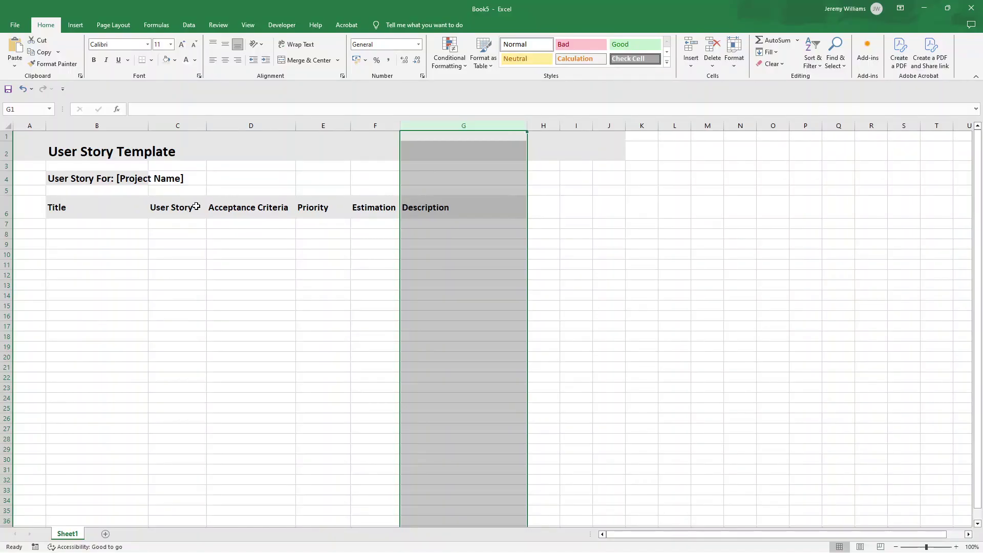
Step: Merge B7:B11 with centred, middle-aligned content and enter the test text 'Example'
{"action": "left_click", "coordinate": [97, 223]}
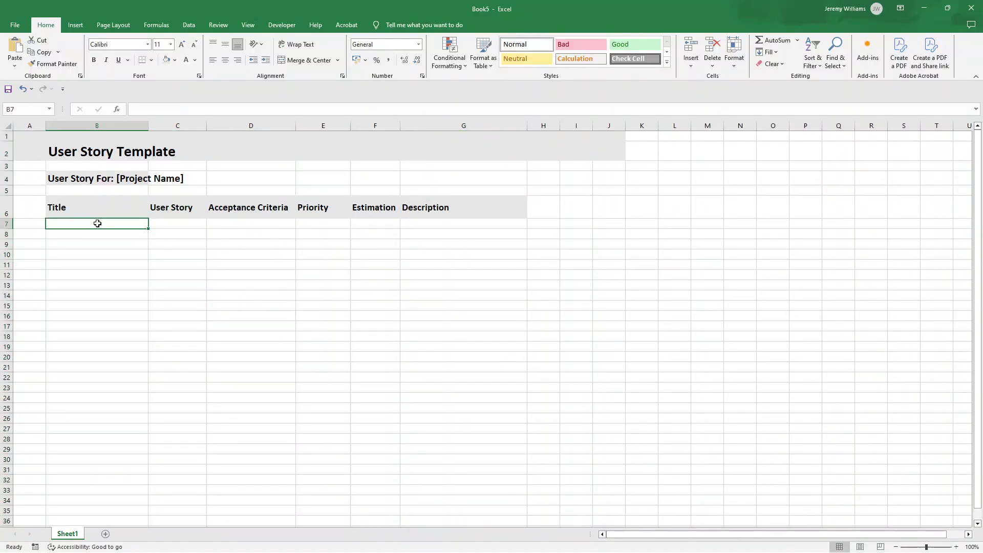
{"action": "left_click_drag", "start_coordinate": [97, 223], "coordinate": [94, 245]}
{"action": "left_click", "coordinate": [75, 234]}
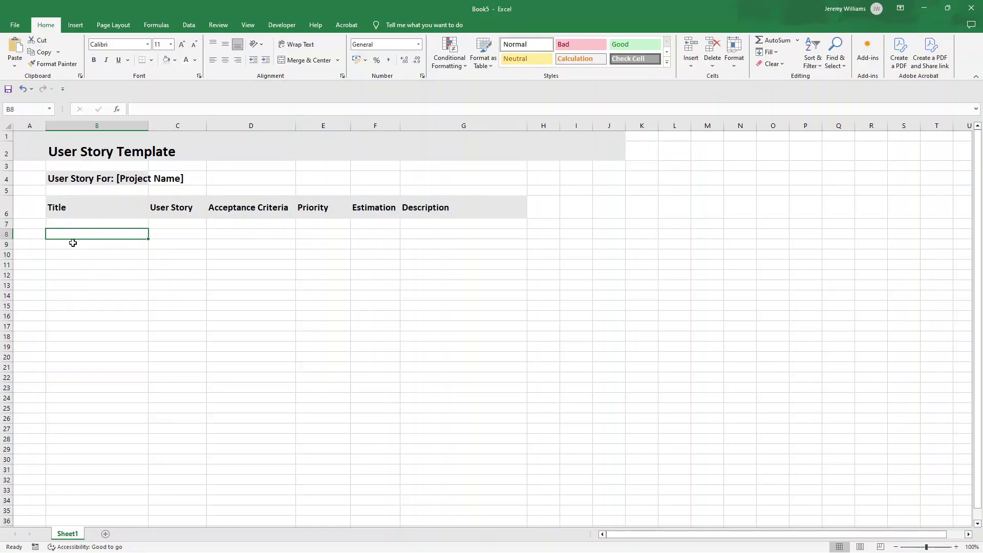
{"action": "left_click_drag", "start_coordinate": [72, 224], "coordinate": [73, 262]}
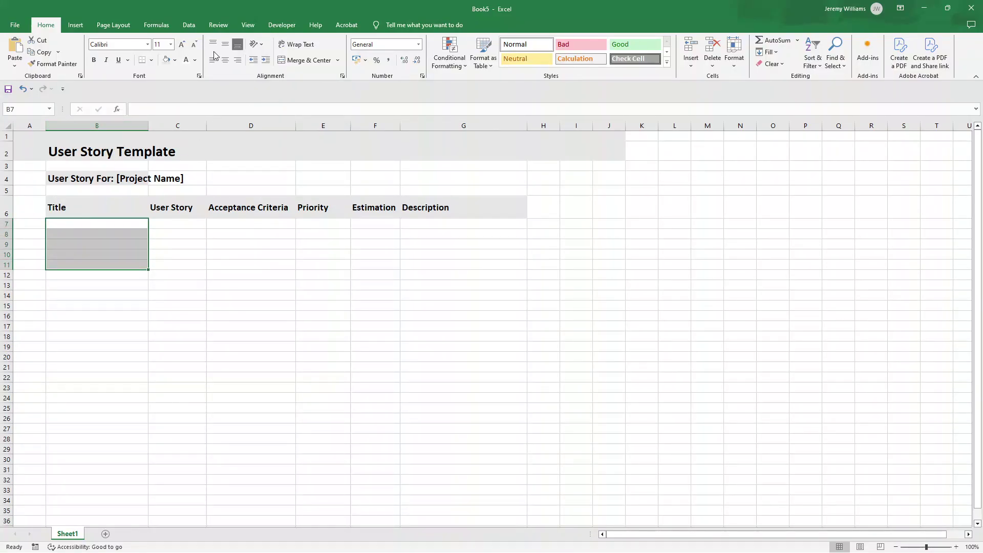
{"action": "left_click", "coordinate": [307, 60]}
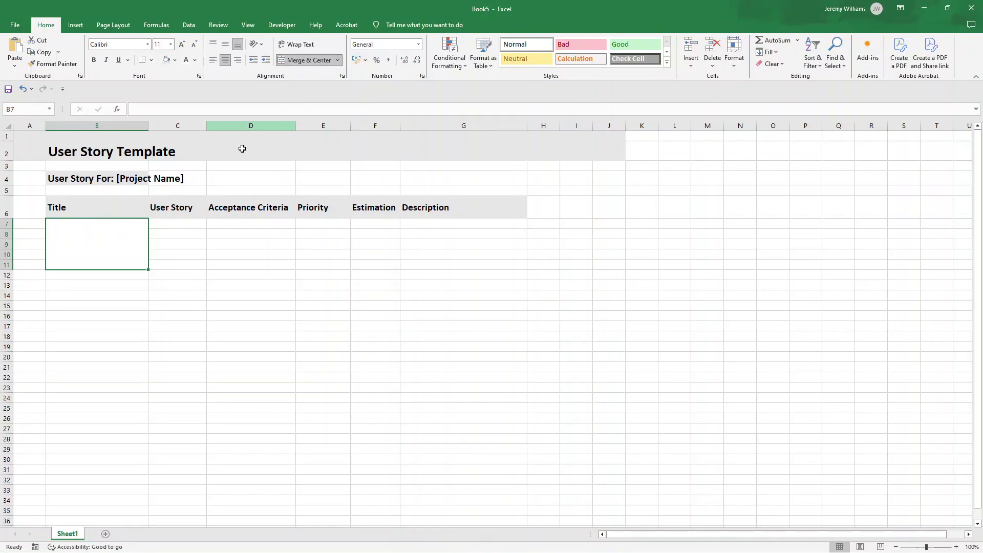
{"action": "left_click", "coordinate": [227, 50]}
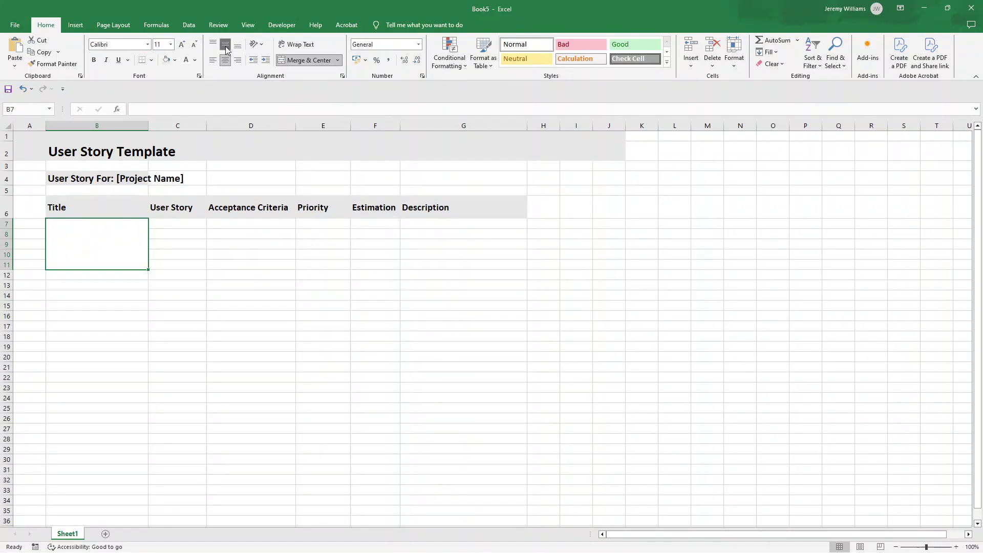
{"action": "double_click", "coordinate": [84, 247]}
{"action": "type", "text": "Example"}
{"action": "key", "text": "Return"}
{"action": "left_click", "coordinate": [83, 247]}
Step: Clear 'Example' from B7 and copy its merged block format onto C7:C11 with Format Painter
{"action": "key", "text": "Delete"}
{"action": "left_click", "coordinate": [154, 253]}
{"action": "left_click", "coordinate": [112, 237]}
{"action": "left_click", "coordinate": [156, 264]}
{"action": "left_click", "coordinate": [103, 242]}
{"action": "left_click", "coordinate": [71, 65]}
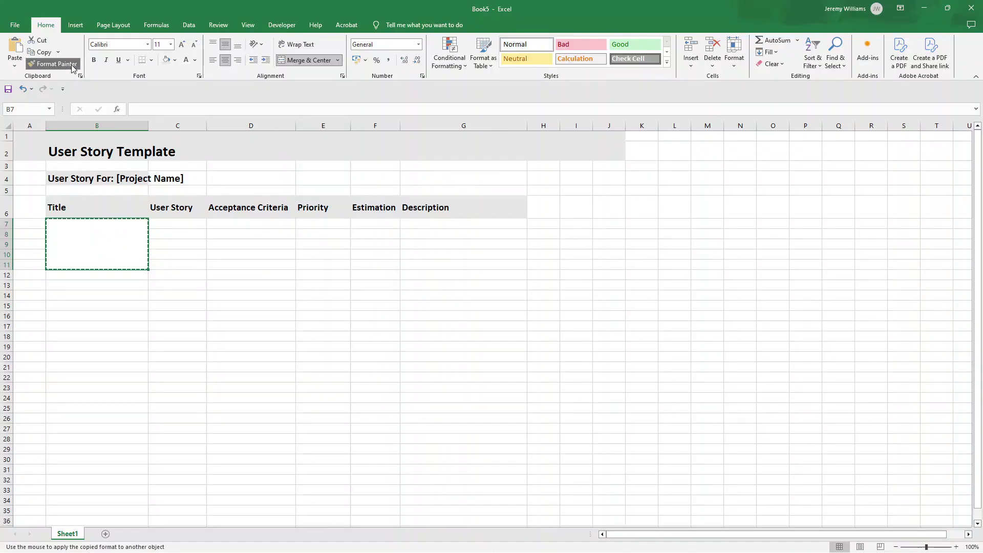
{"action": "left_click", "coordinate": [171, 227]}
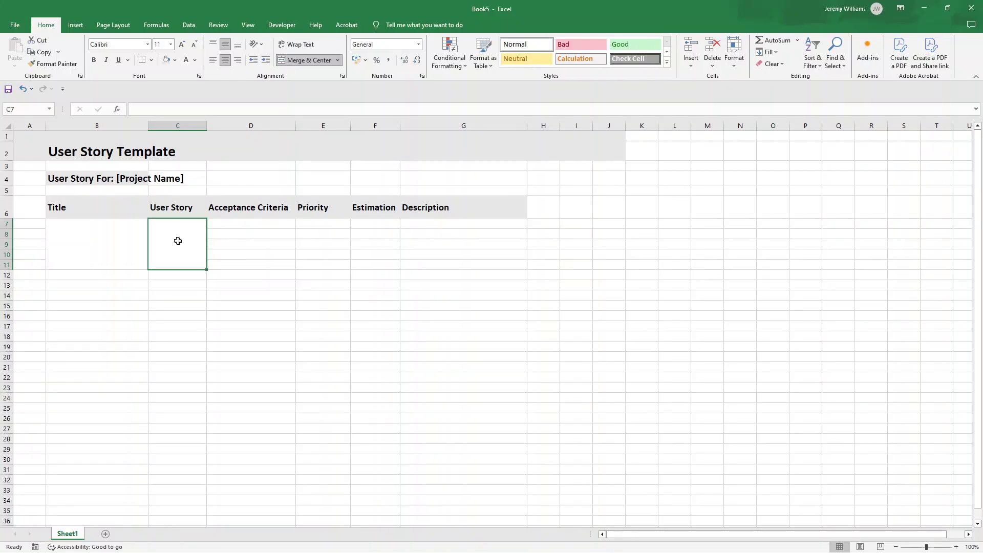
{"action": "double_click", "coordinate": [178, 241]}
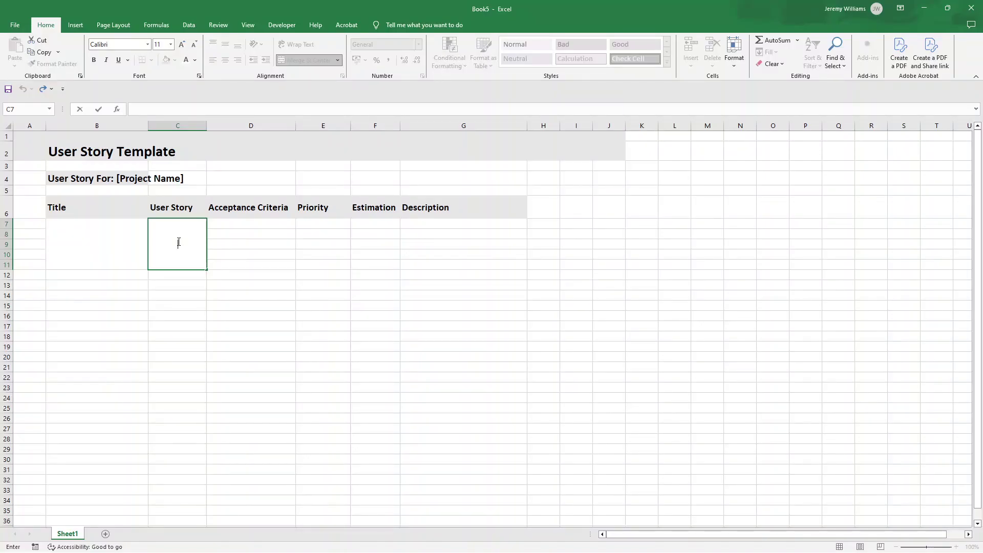
Step: Insert an empty column D before Acceptance Criteria
{"action": "left_click", "coordinate": [245, 229]}
{"action": "right_click", "coordinate": [253, 124]}
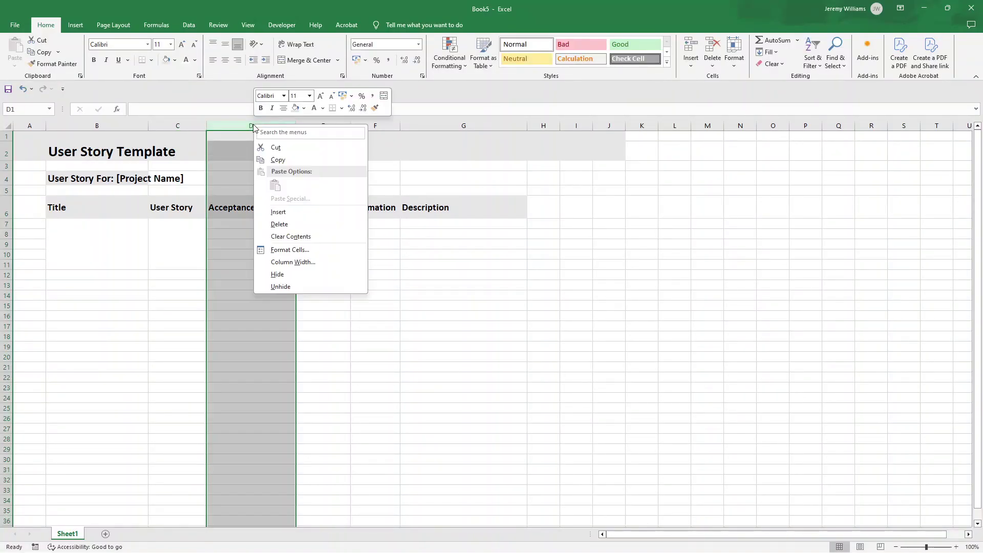
{"action": "left_click", "coordinate": [279, 212]}
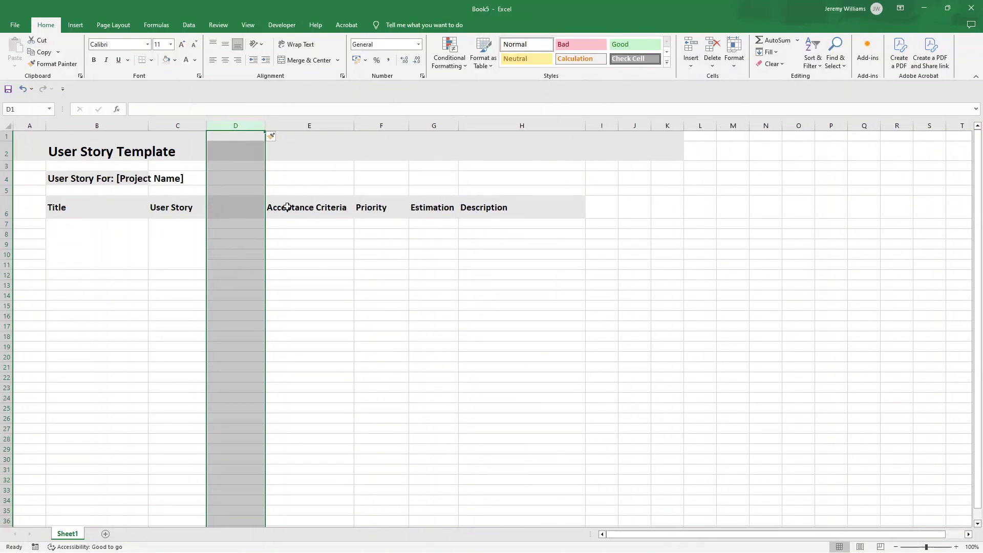
Step: Merge the Acceptance Criteria heading across D6:E6, left-aligned with a slight indent
{"action": "left_click", "coordinate": [291, 206]}
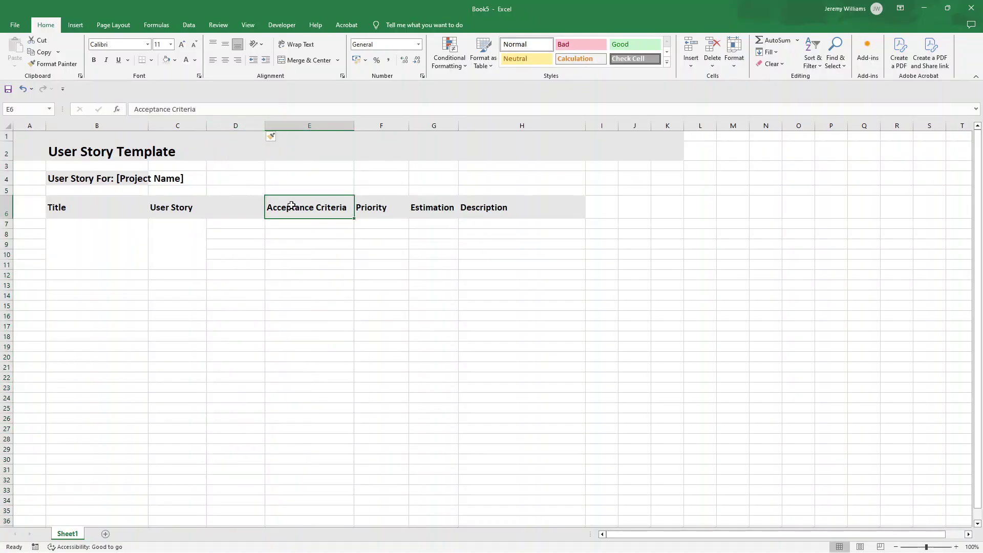
{"action": "left_click_drag", "start_coordinate": [291, 206], "coordinate": [241, 208]}
{"action": "left_click", "coordinate": [303, 61]}
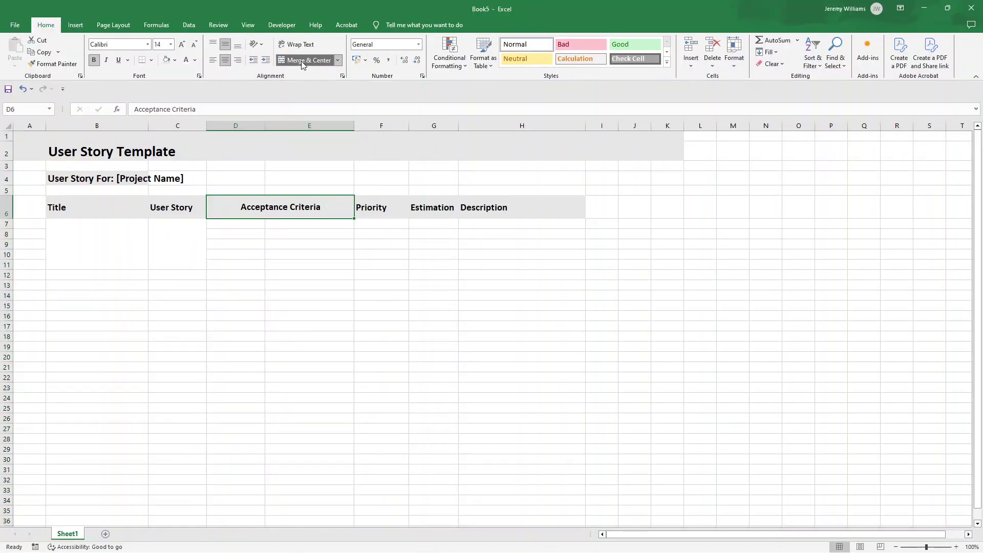
{"action": "left_click", "coordinate": [214, 64]}
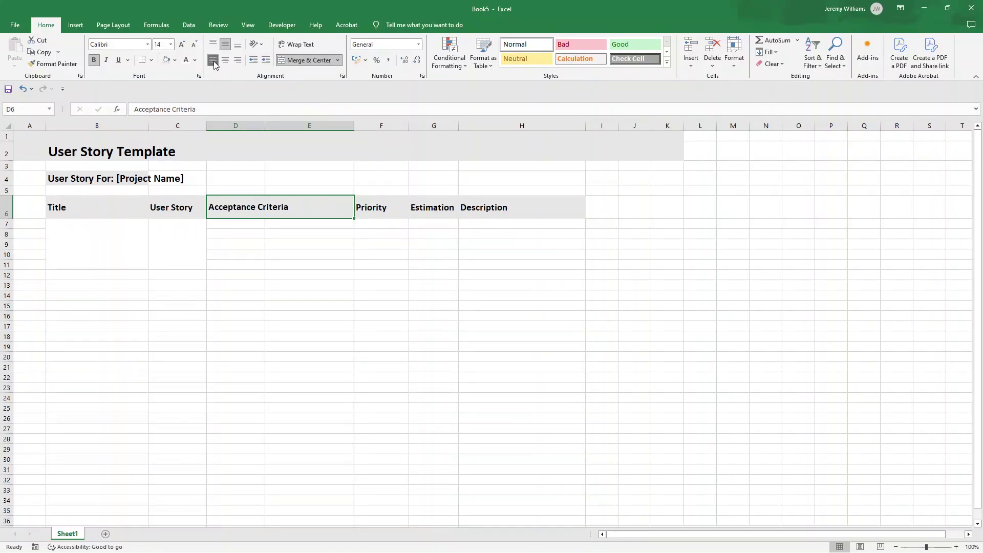
{"action": "left_click", "coordinate": [265, 61]}
{"action": "left_click", "coordinate": [239, 125]}
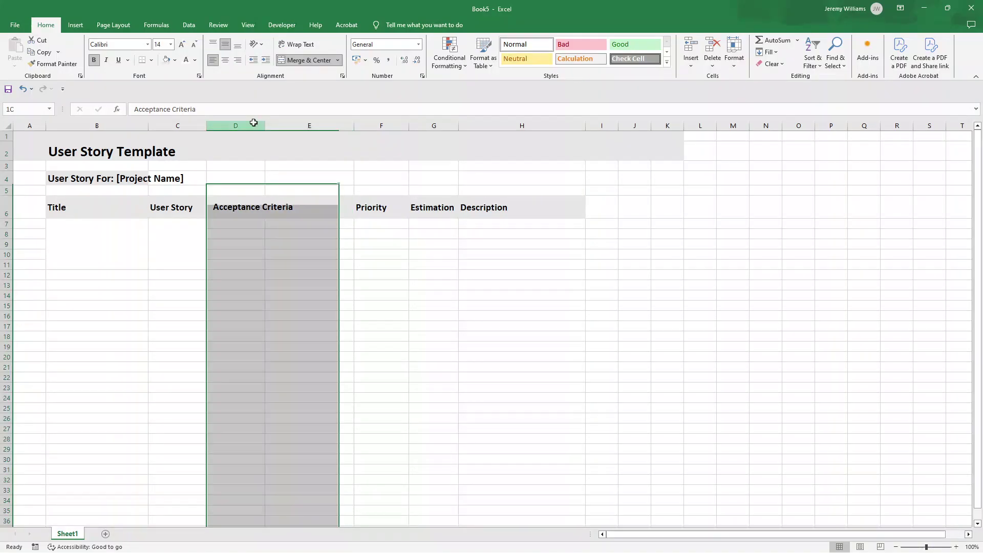
Step: Narrow column D and number cells D7 to D11 from 1 to 5
{"action": "left_click_drag", "start_coordinate": [265, 125], "coordinate": [230, 126]}
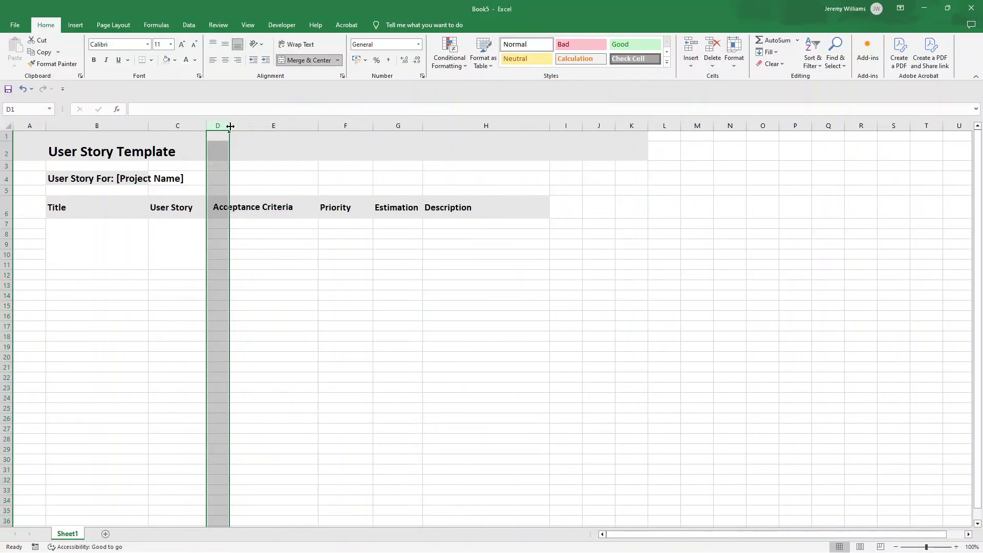
{"action": "left_click", "coordinate": [223, 220]}
{"action": "type", "text": "1"}
{"action": "key", "text": "Return"}
{"action": "type", "text": "2"}
{"action": "key", "text": "Return"}
{"action": "type", "text": "3"}
{"action": "key", "text": "Return"}
{"action": "type", "text": "4"}
{"action": "key", "text": "Return"}
{"action": "type", "text": "5"}
{"action": "key", "text": "Return"}
Step: Reselect the numbered cells D7:D11 and widen column E for the criteria text
{"action": "left_click_drag", "start_coordinate": [219, 226], "coordinate": [220, 265]}
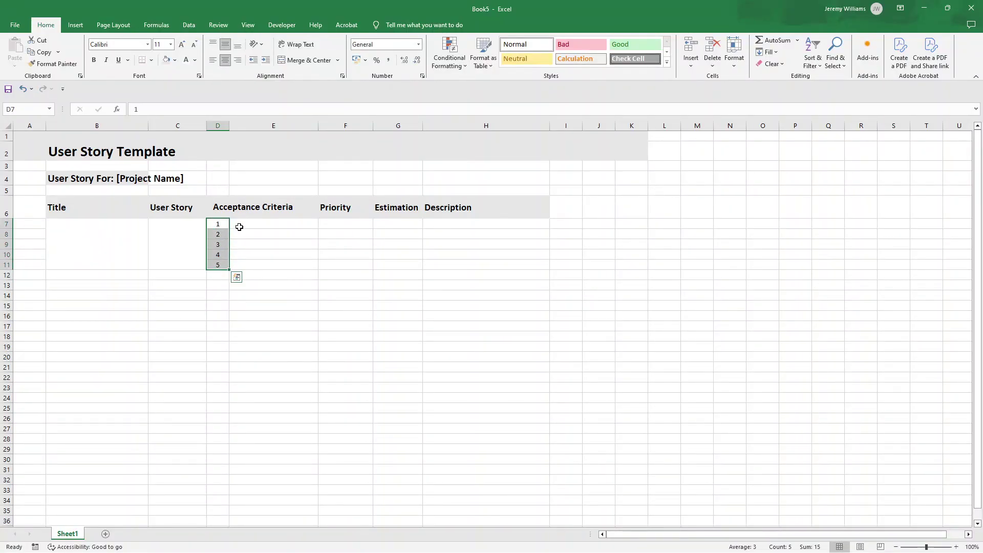
{"action": "left_click", "coordinate": [239, 226]}
{"action": "left_click_drag", "start_coordinate": [219, 224], "coordinate": [225, 265]}
{"action": "left_click", "coordinate": [221, 226]}
{"action": "mouse_move", "coordinate": [239, 224]}
{"action": "left_mouse_down"}
{"action": "mouse_move", "coordinate": [246, 259]}
{"action": "mouse_move", "coordinate": [252, 224]}
{"action": "left_mouse_up"}
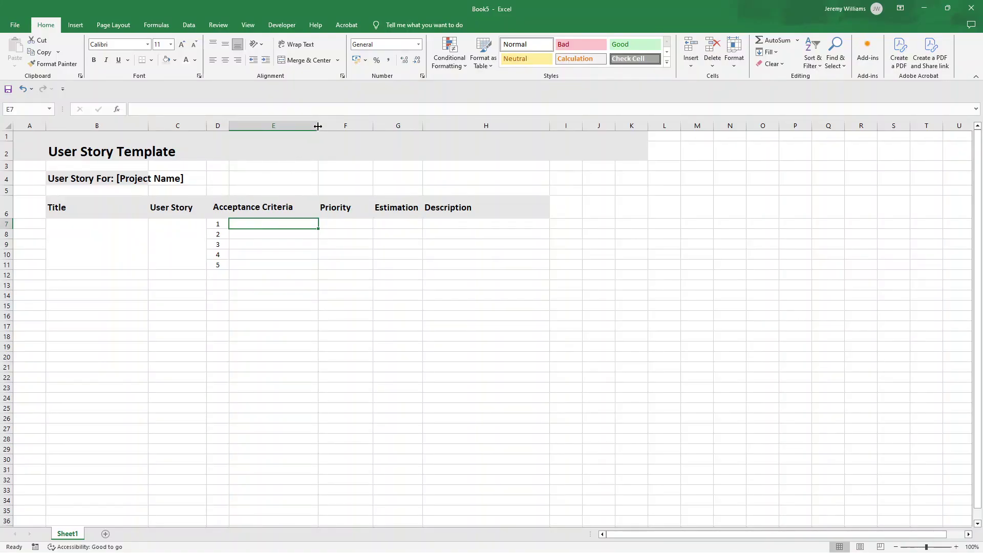
{"action": "left_click_drag", "start_coordinate": [318, 126], "coordinate": [375, 125]}
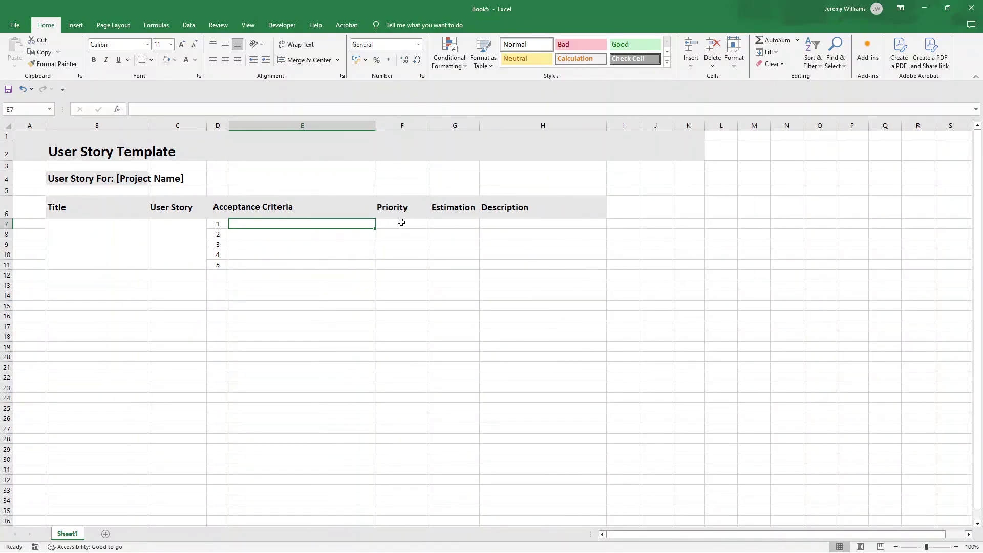
Step: Middle-align the merged User Story block C7 vertically
{"action": "left_click", "coordinate": [398, 223]}
{"action": "left_click", "coordinate": [176, 236]}
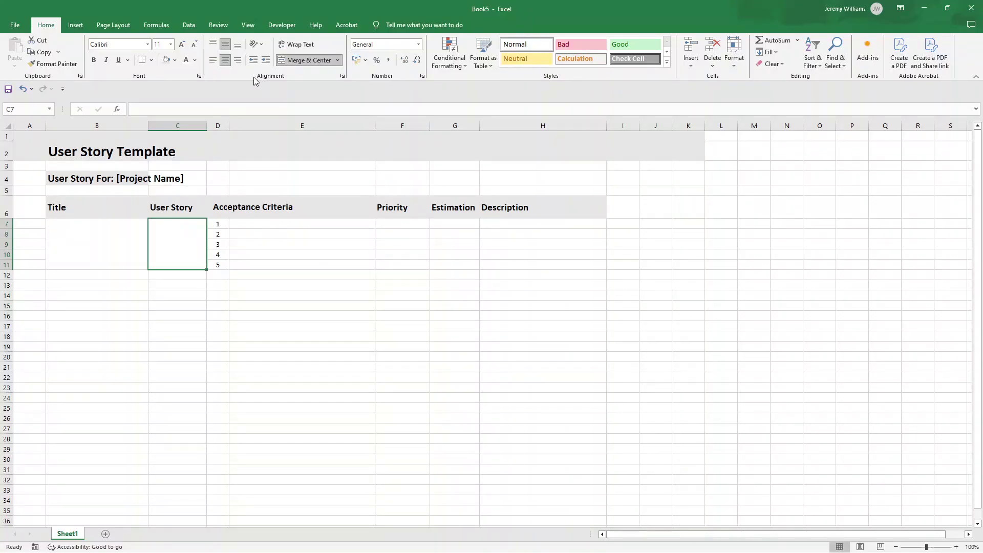
{"action": "left_click", "coordinate": [227, 48]}
Step: Format Painter the merged block format onto Estimation G7 and Description H7
{"action": "left_click", "coordinate": [51, 63]}
{"action": "left_click", "coordinate": [447, 224]}
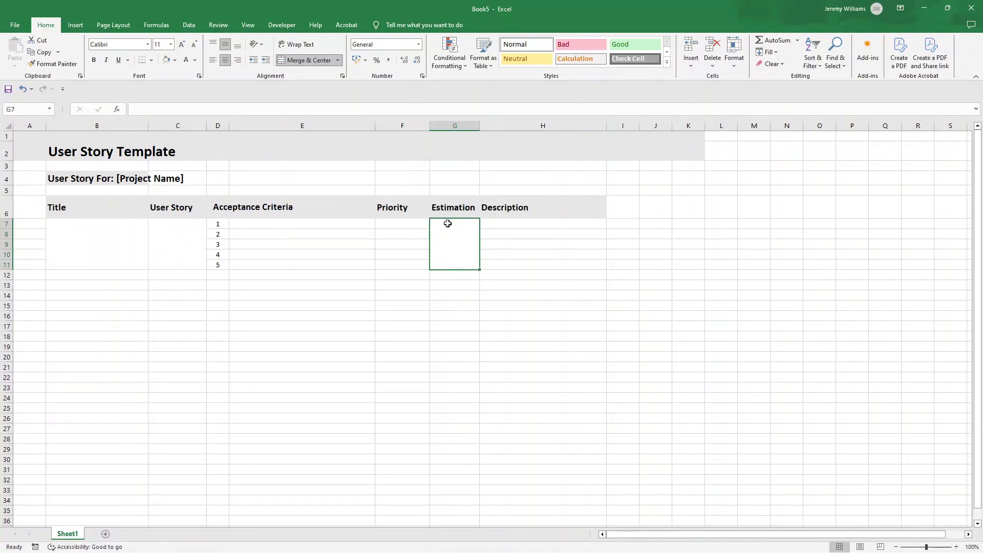
{"action": "left_click", "coordinate": [64, 67]}
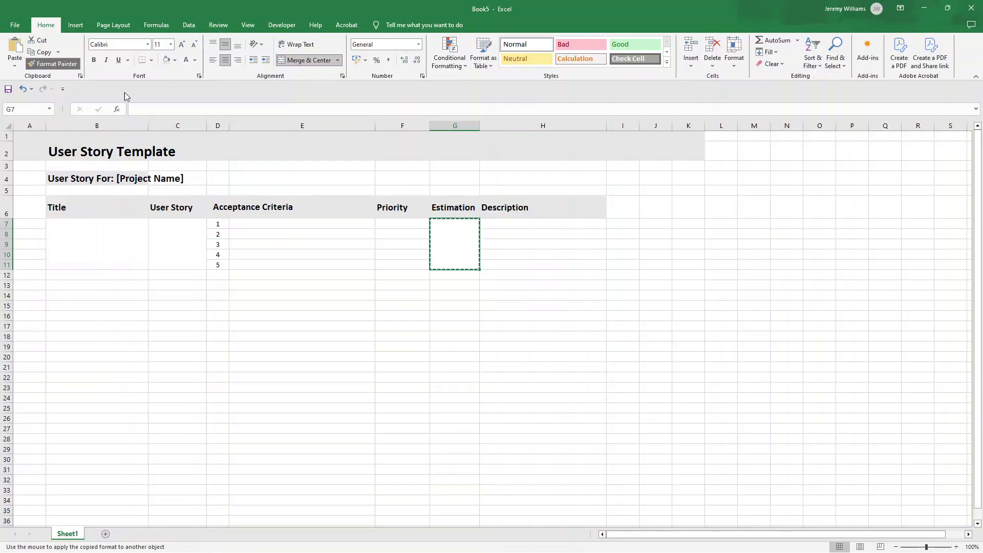
{"action": "left_click", "coordinate": [518, 224]}
{"action": "left_click", "coordinate": [501, 293]}
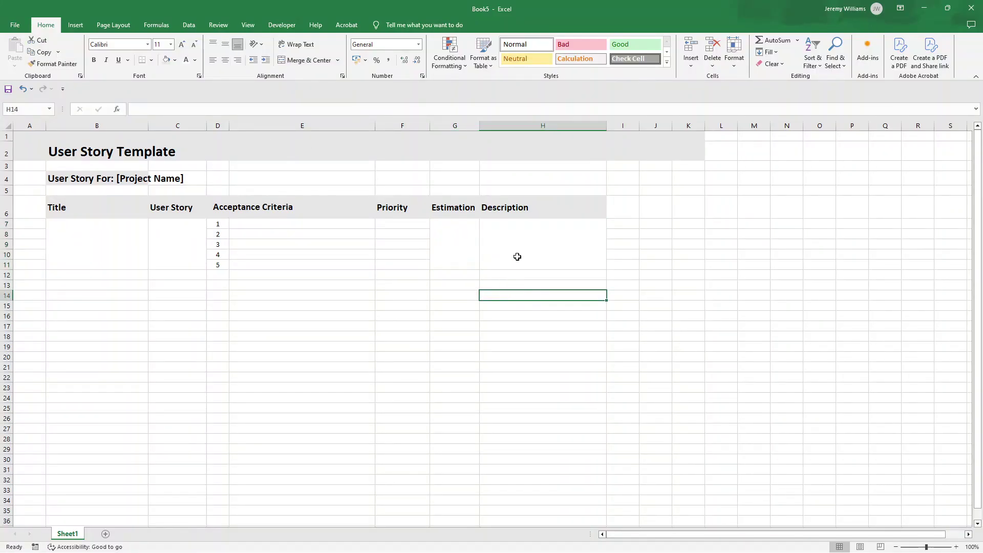
{"action": "left_click", "coordinate": [517, 256]}
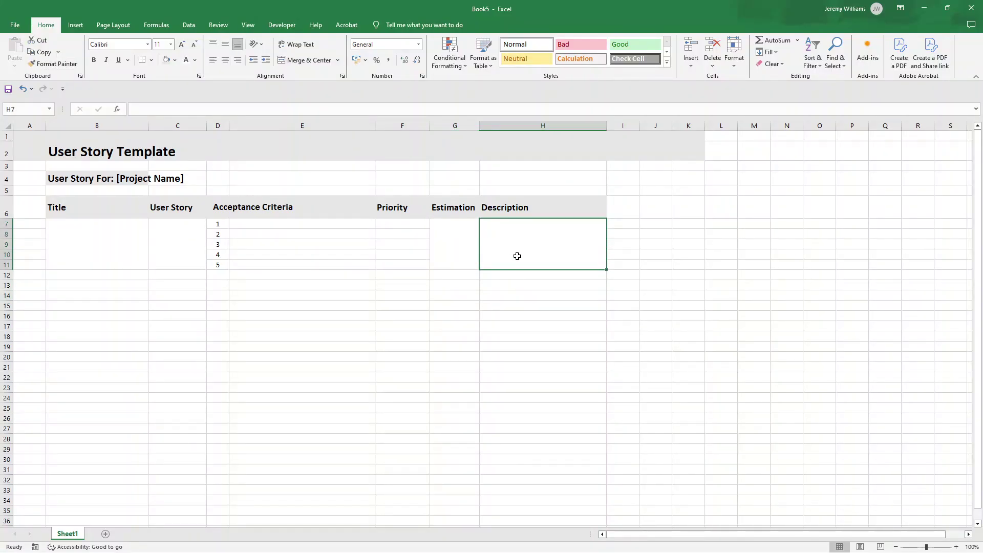
Step: Apply All Borders to the story table B6:H11
{"action": "left_click", "coordinate": [81, 198]}
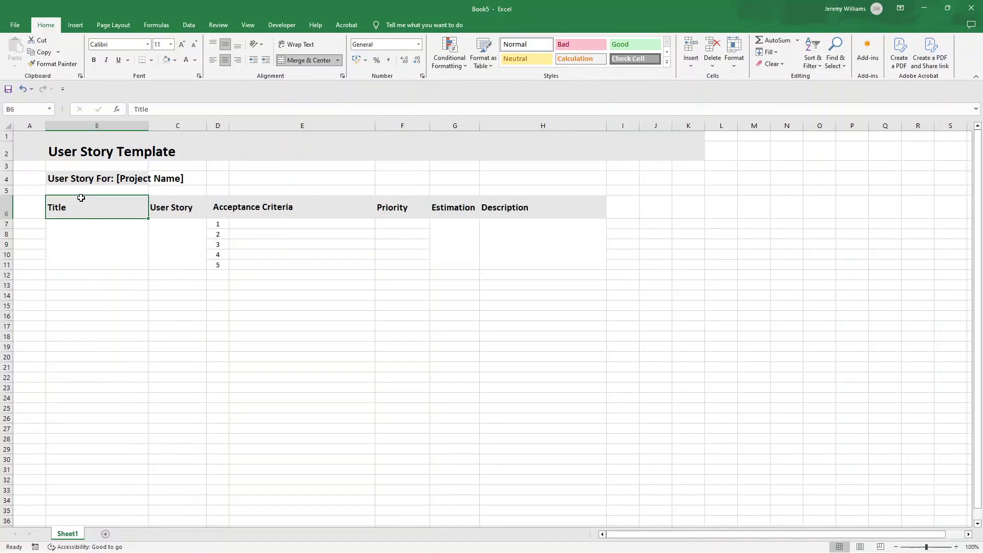
{"action": "left_click_drag", "start_coordinate": [81, 197], "coordinate": [503, 255]}
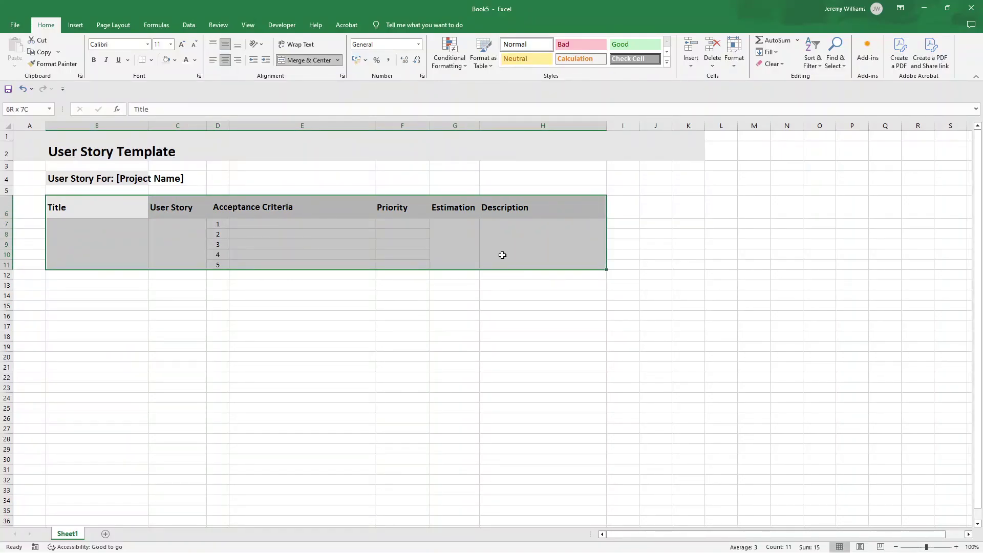
{"action": "left_click_drag", "start_coordinate": [502, 255], "coordinate": [502, 255]}
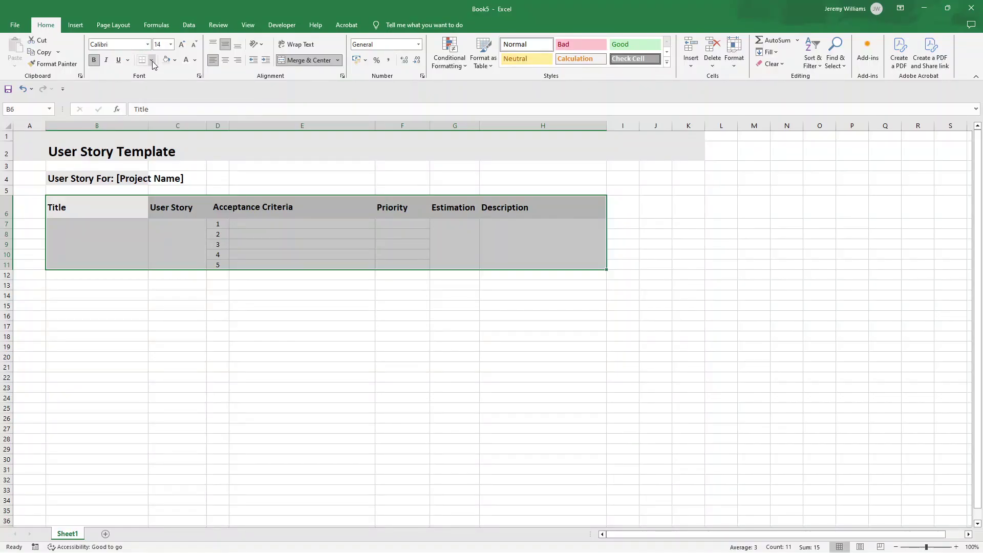
{"action": "left_click", "coordinate": [152, 60]}
{"action": "left_click", "coordinate": [169, 148]}
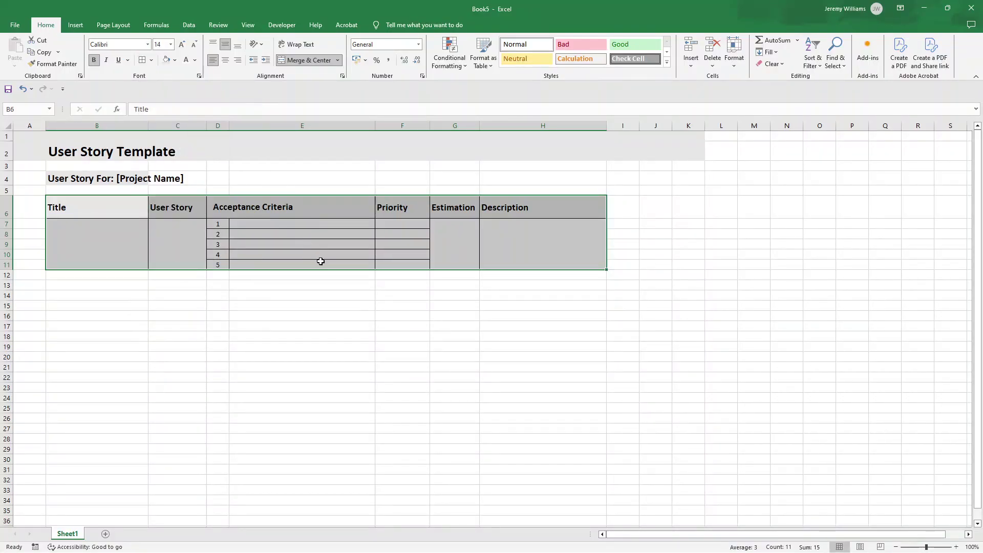
{"action": "left_click", "coordinate": [324, 293]}
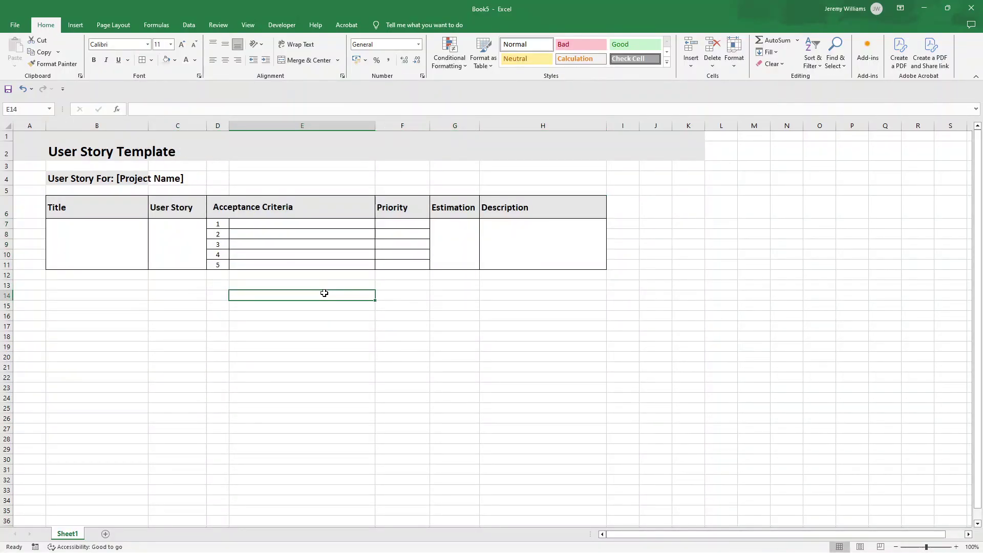
Step: Turn the View tab gridlines off and back on
{"action": "left_click", "coordinate": [248, 25]}
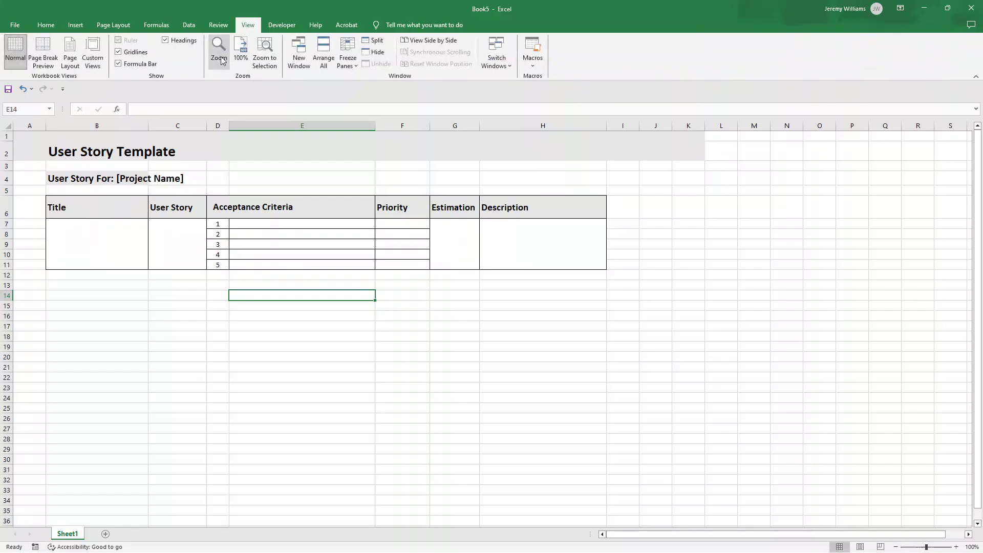
{"action": "left_click", "coordinate": [118, 53]}
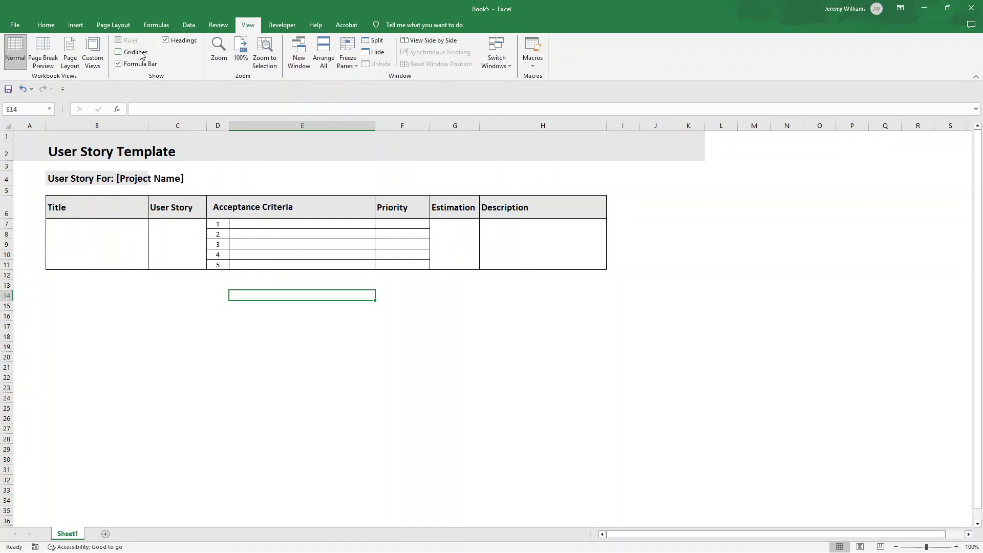
{"action": "left_click", "coordinate": [118, 52]}
Step: Widen the Title, User Story, Estimation and Description columns (B, C, G, H)
{"action": "left_click_drag", "start_coordinate": [148, 124], "coordinate": [194, 128]}
{"action": "left_click", "coordinate": [180, 178]}
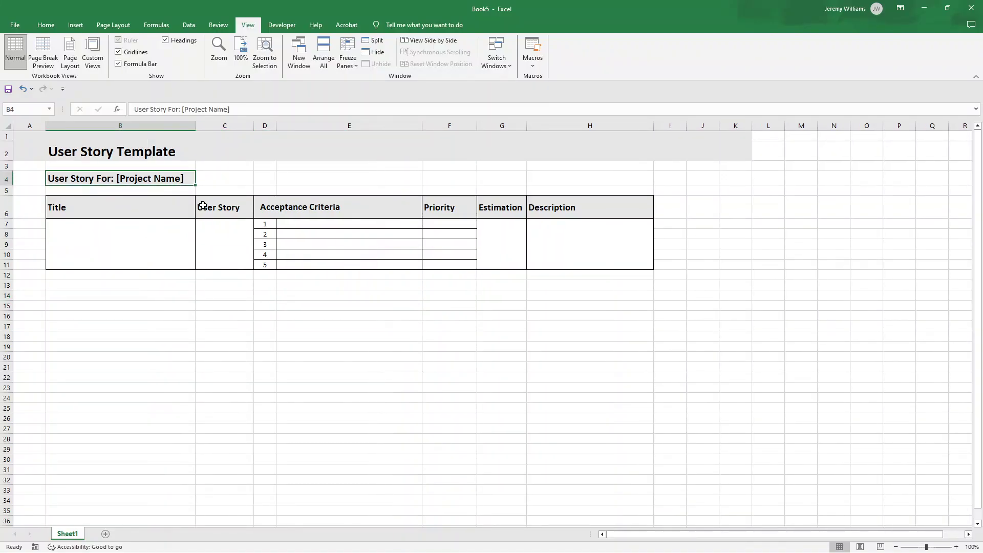
{"action": "left_click_drag", "start_coordinate": [254, 125], "coordinate": [297, 126]}
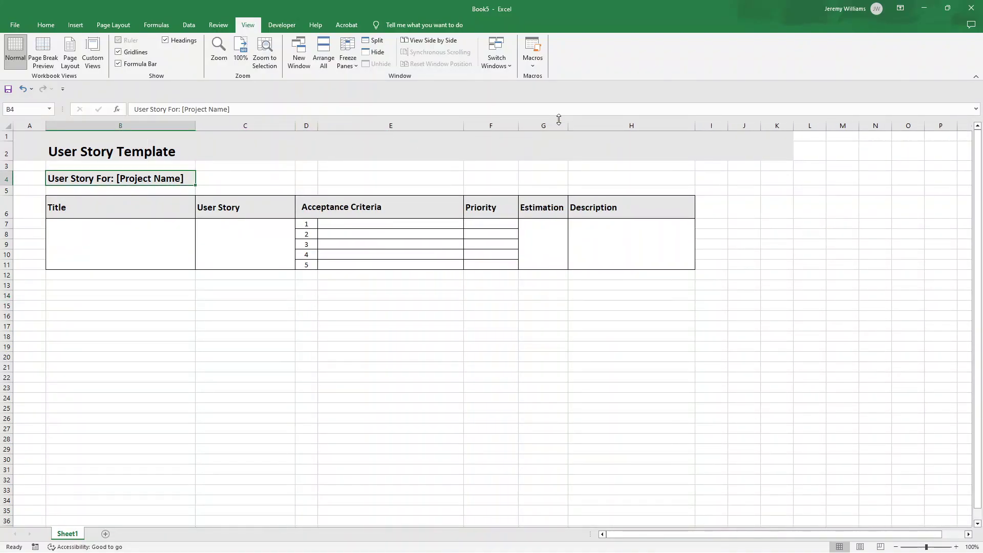
{"action": "left_click_drag", "start_coordinate": [567, 125], "coordinate": [588, 126]}
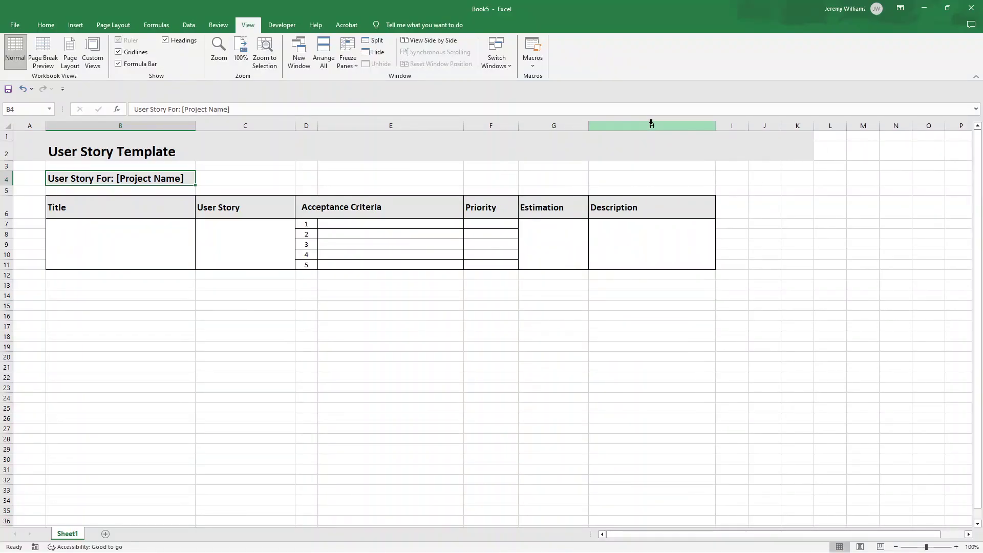
{"action": "left_click_drag", "start_coordinate": [716, 125], "coordinate": [746, 126]}
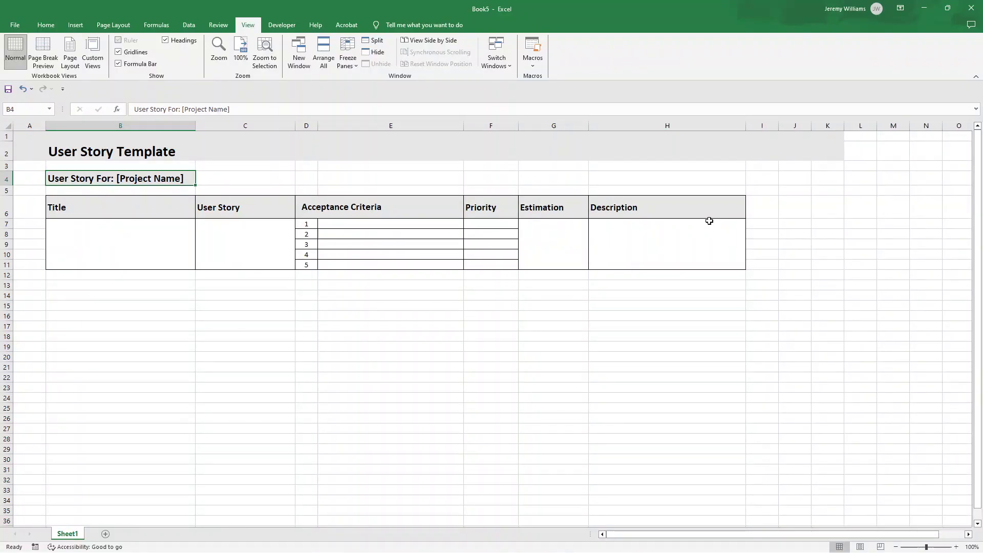
{"action": "left_click", "coordinate": [574, 229]}
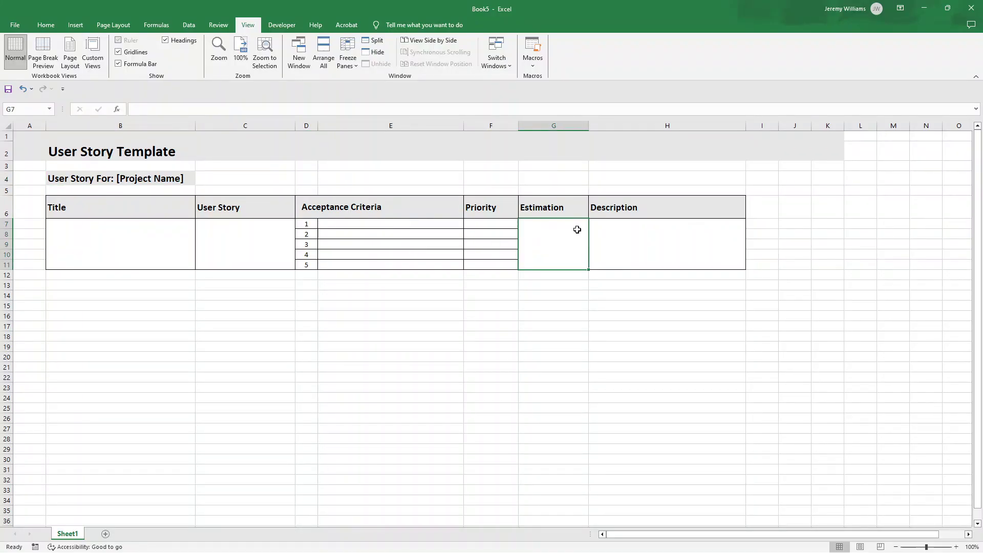
Step: Format Painter G7's merged format onto the Priority cells F7:F11
{"action": "left_click", "coordinate": [46, 25]}
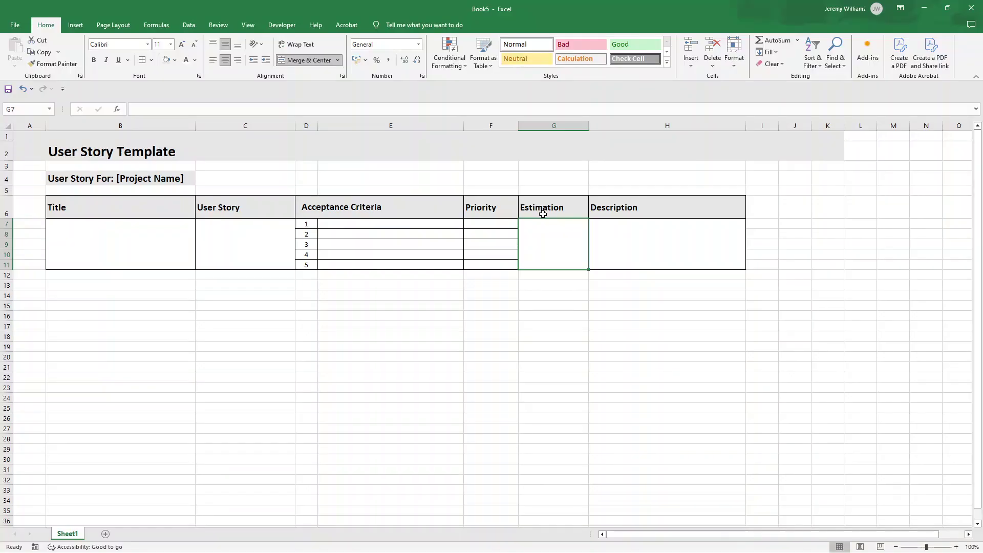
{"action": "left_click", "coordinate": [610, 232]}
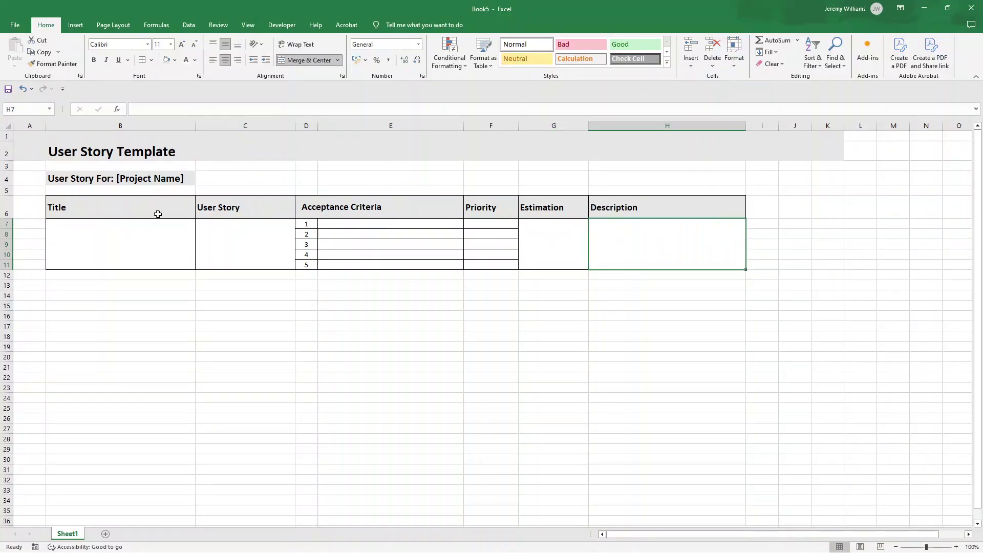
{"action": "left_click", "coordinate": [124, 232]}
{"action": "left_click", "coordinate": [244, 245]}
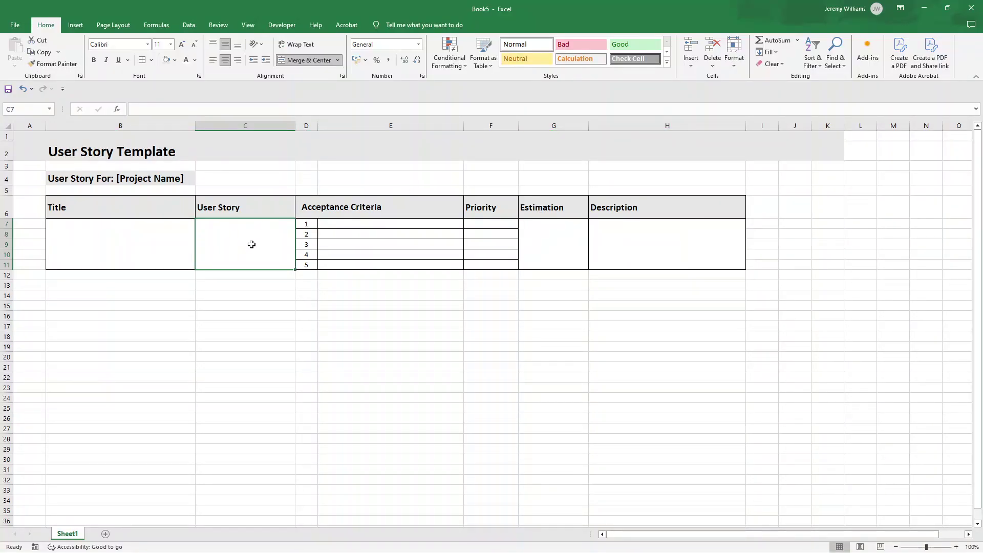
{"action": "left_click", "coordinate": [570, 257]}
{"action": "left_click", "coordinate": [55, 64]}
{"action": "left_click", "coordinate": [501, 221]}
{"action": "left_click", "coordinate": [523, 289]}
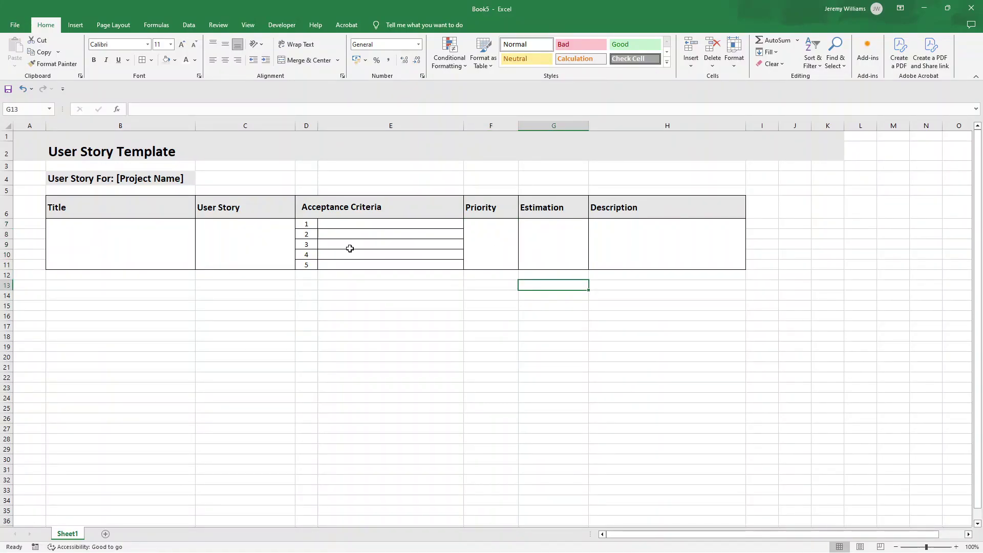
Step: Copy table B6:H11 and paste it at B13 and B20
{"action": "left_click_drag", "start_coordinate": [94, 207], "coordinate": [608, 241]}
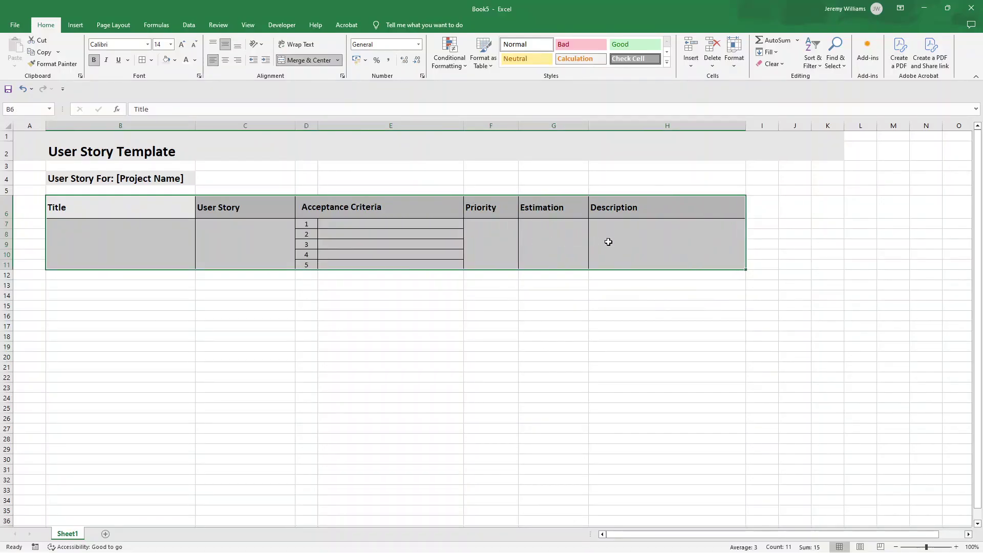
{"action": "key", "text": "ctrl+c"}
{"action": "left_click", "coordinate": [76, 286]}
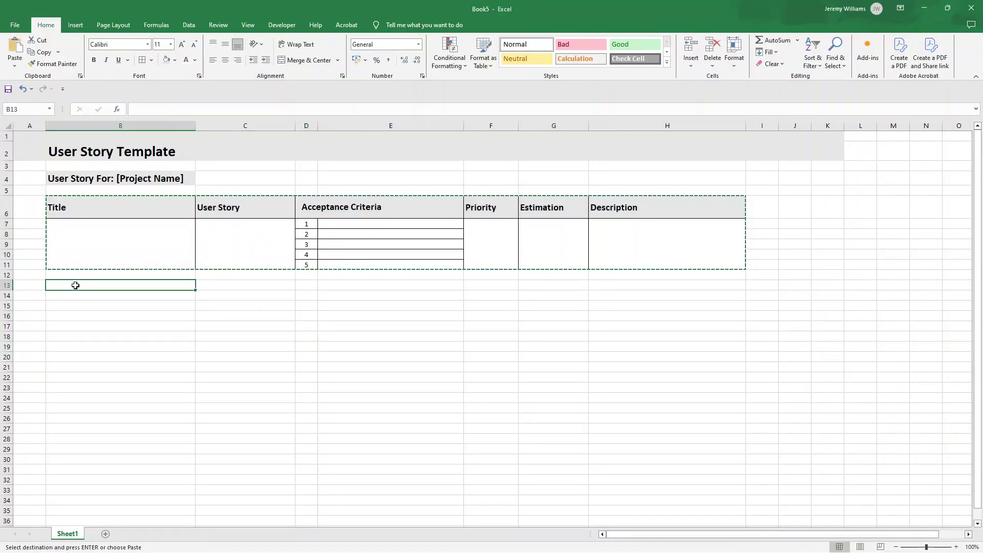
{"action": "key", "text": "ctrl+v"}
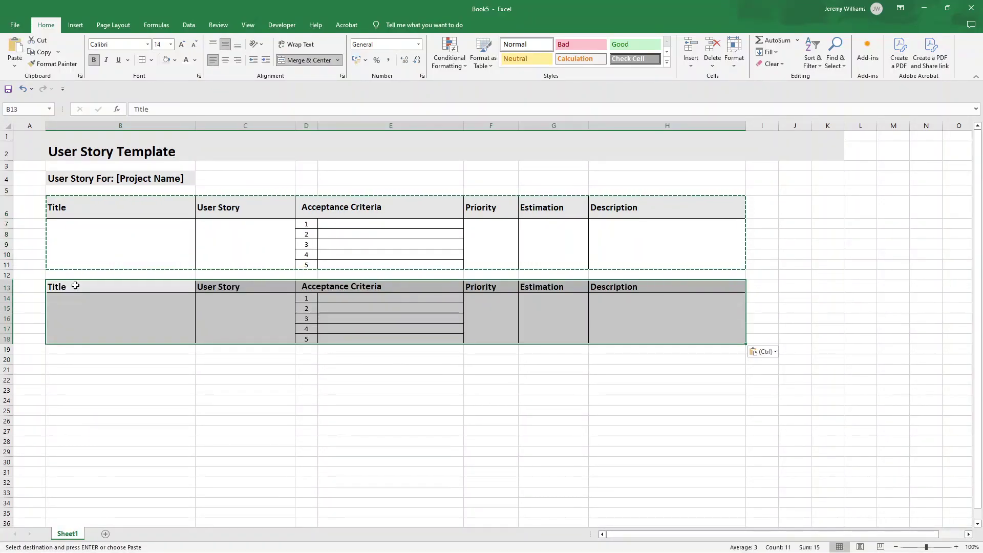
{"action": "left_click", "coordinate": [77, 358]}
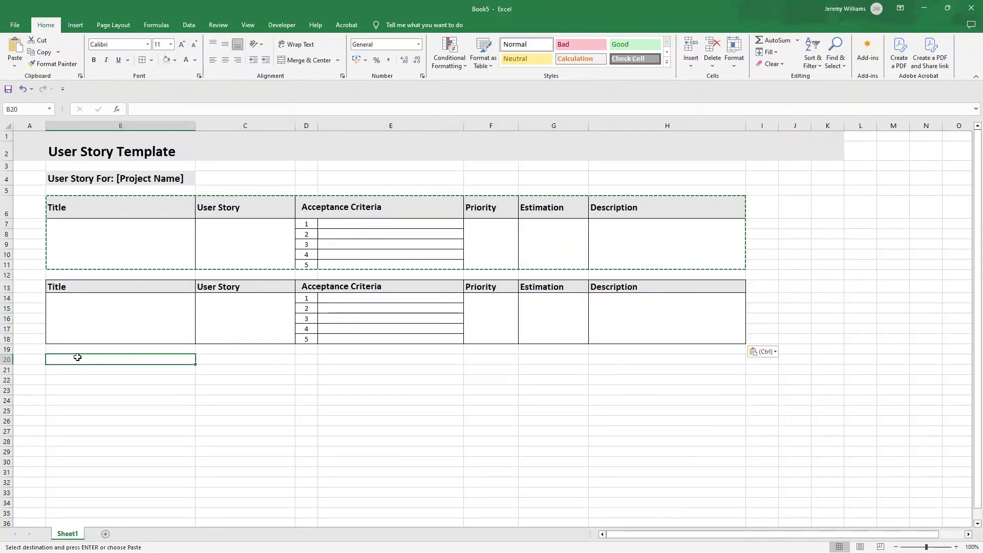
{"action": "key", "text": "ctrl+v"}
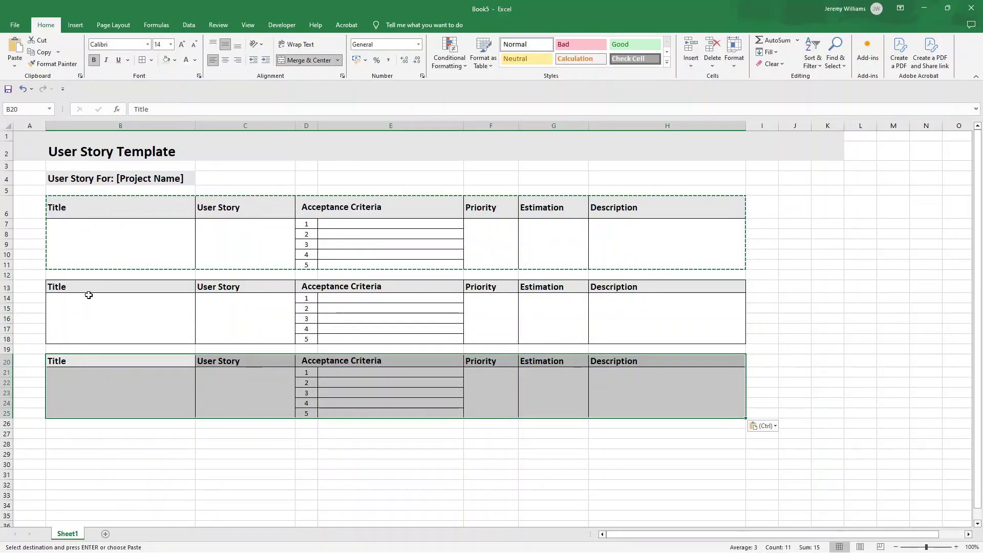
Step: Check the Title and User Story cells of the original and copied tables
{"action": "left_click", "coordinate": [78, 208]}
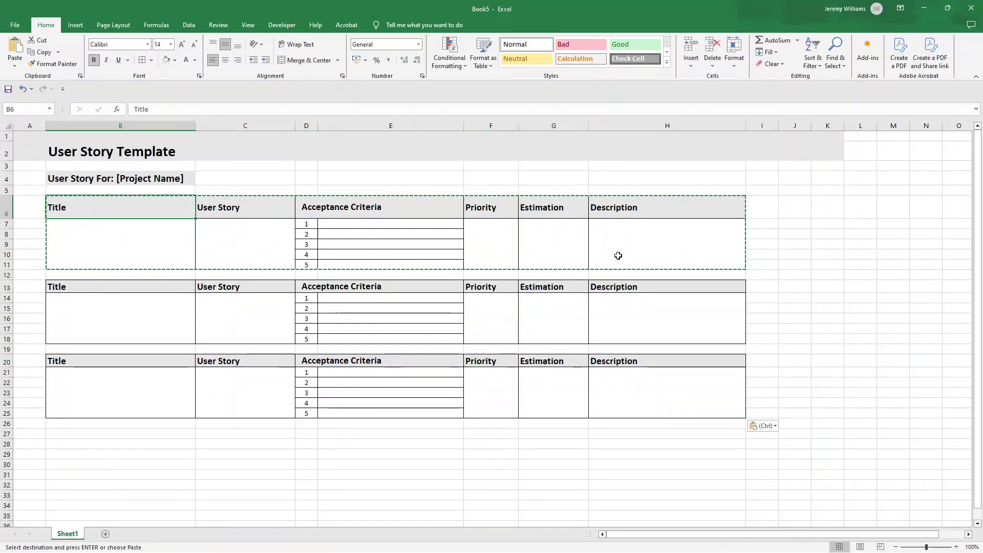
{"action": "left_click_drag", "start_coordinate": [621, 257], "coordinate": [153, 199]}
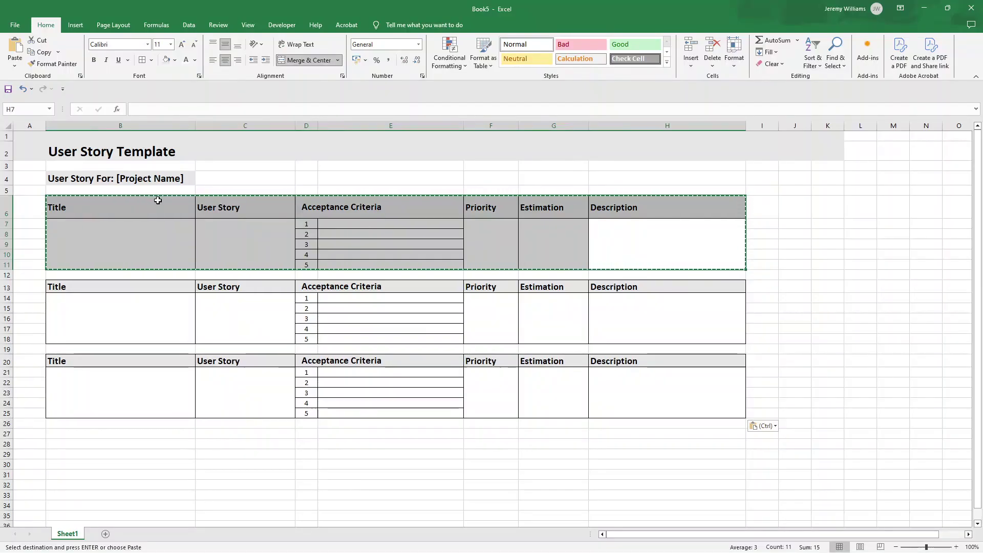
{"action": "left_click", "coordinate": [105, 266]}
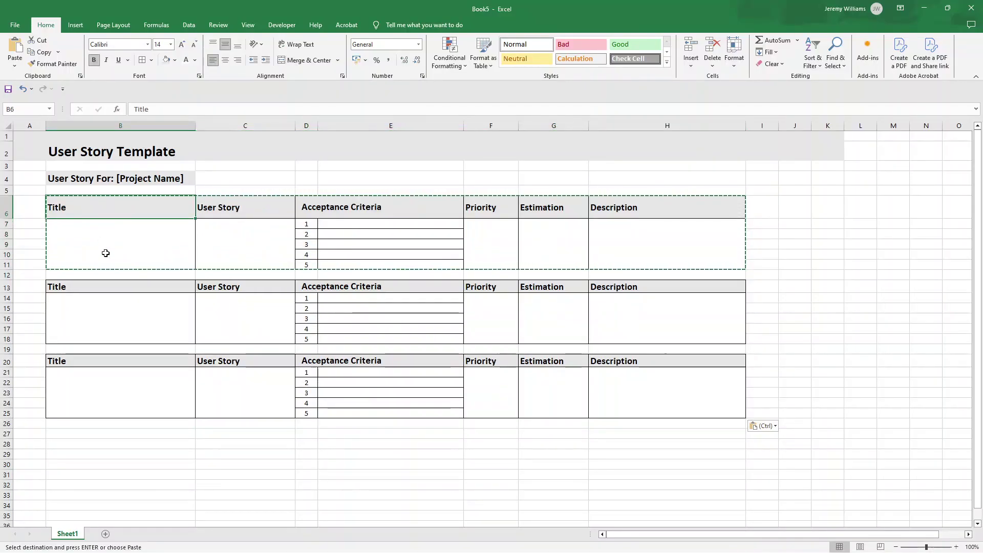
{"action": "left_click", "coordinate": [89, 305]}
{"action": "left_click", "coordinate": [103, 395]}
{"action": "left_click", "coordinate": [112, 450]}
{"action": "left_click", "coordinate": [92, 234]}
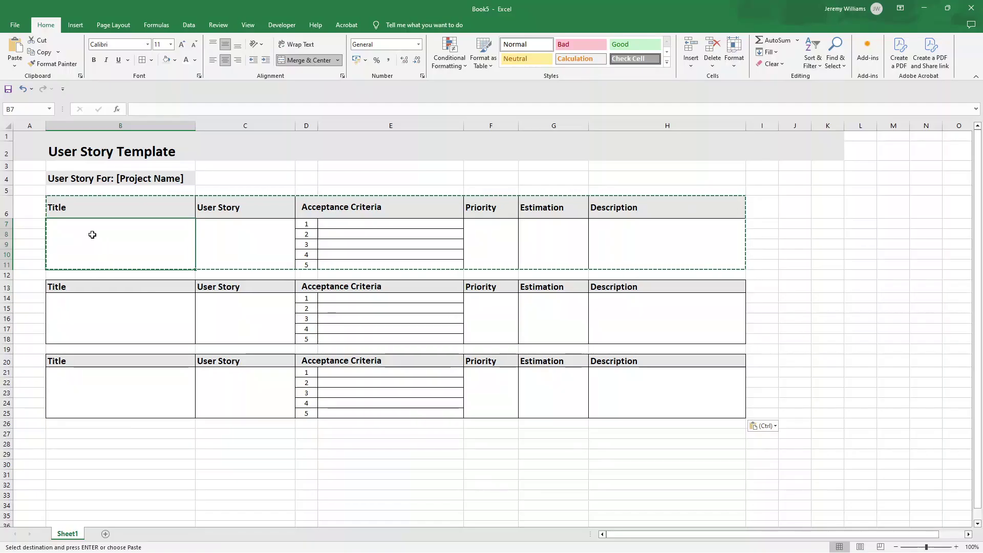
{"action": "key", "text": "Tab"}
{"action": "left_click", "coordinate": [237, 307]}
{"action": "left_click", "coordinate": [251, 377]}
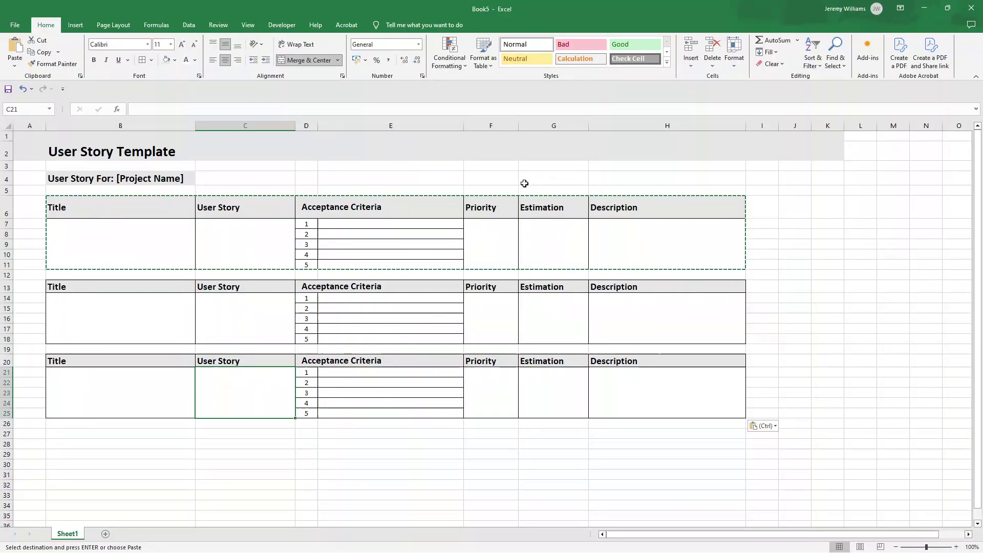
Step: Select column F and start a new 'Format only cells that contain' rule
{"action": "left_click", "coordinate": [491, 124]}
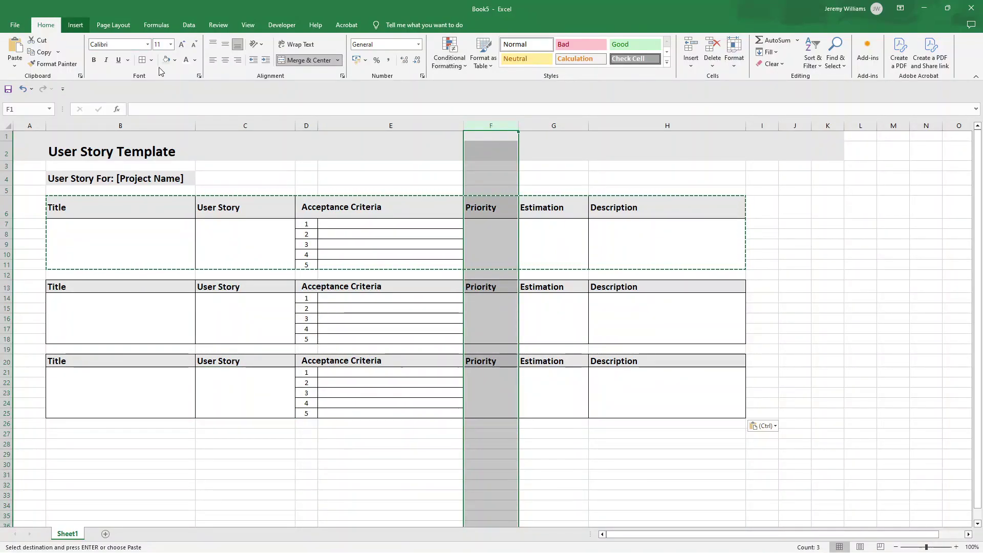
{"action": "left_click", "coordinate": [449, 63]}
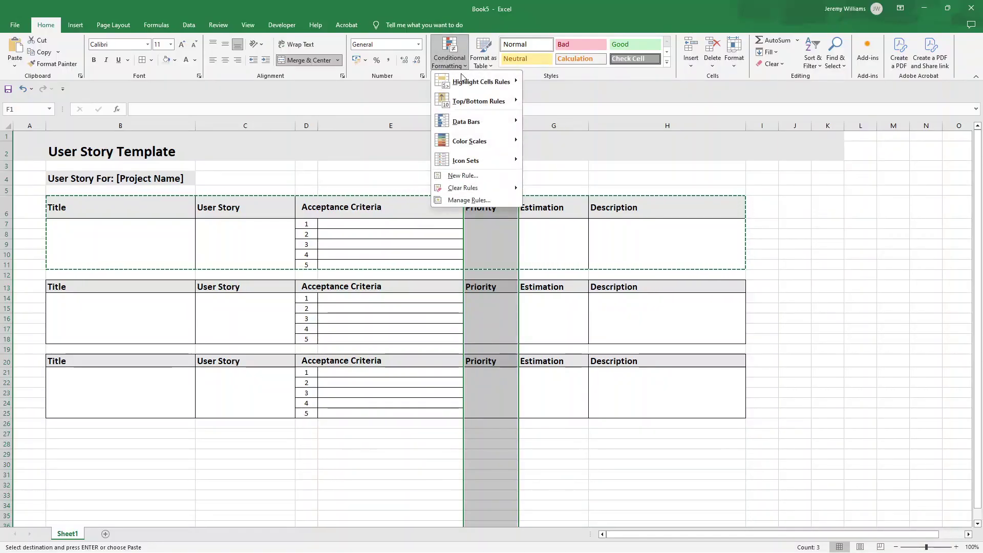
{"action": "left_click", "coordinate": [481, 176]}
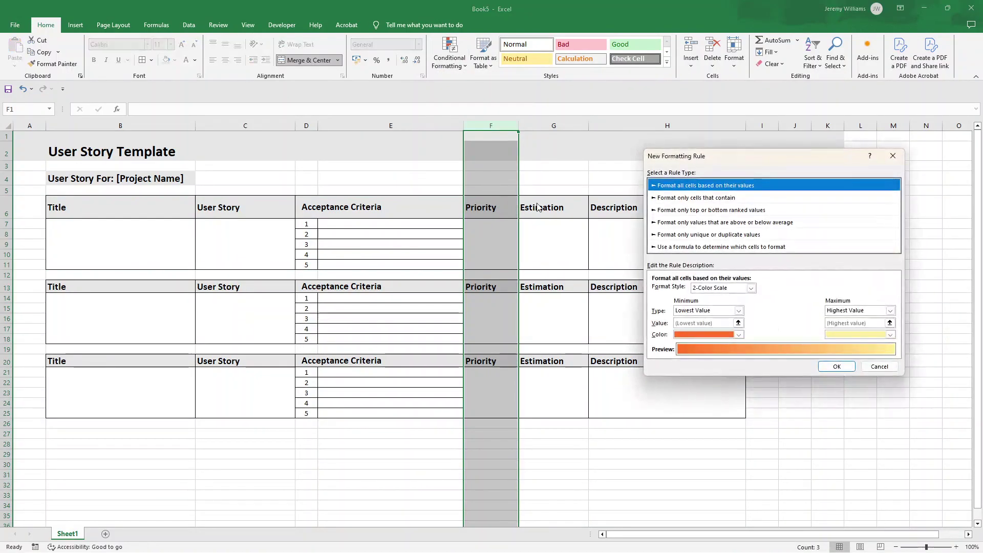
{"action": "left_click", "coordinate": [688, 198]}
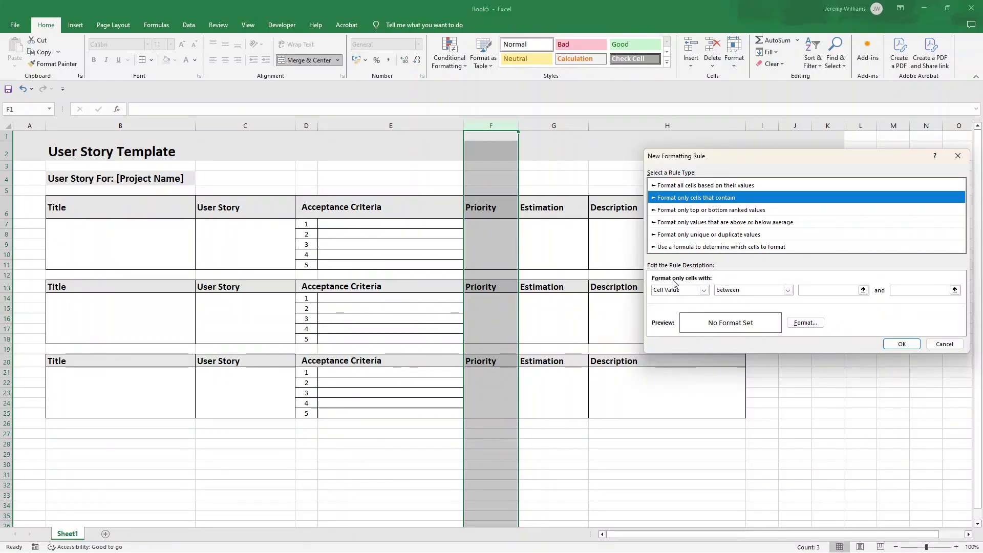
Step: Set the rule to Specific Text containing 'Low' with a light green fill
{"action": "left_click", "coordinate": [703, 290]}
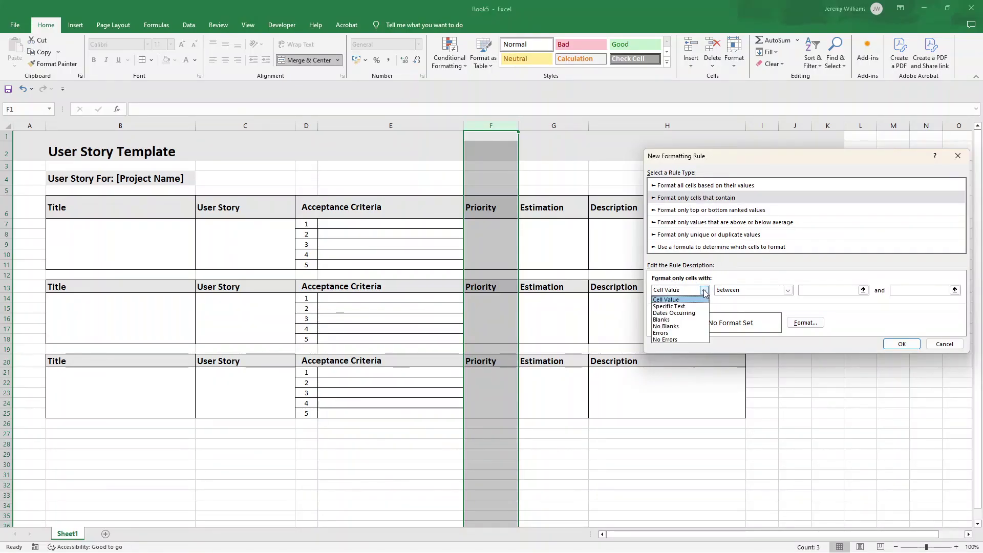
{"action": "left_click", "coordinate": [669, 306]}
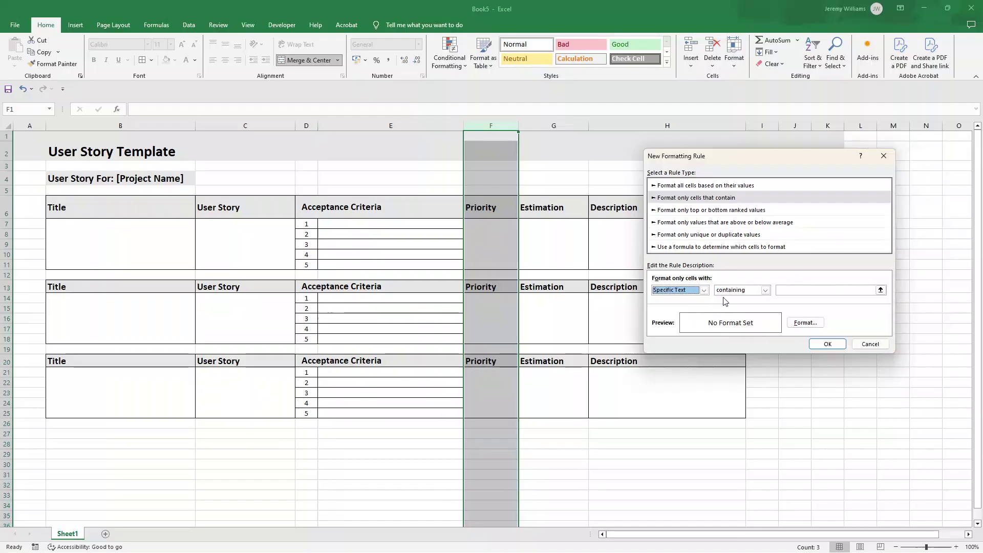
{"action": "left_click", "coordinate": [778, 287]}
{"action": "type", "text": "Low"}
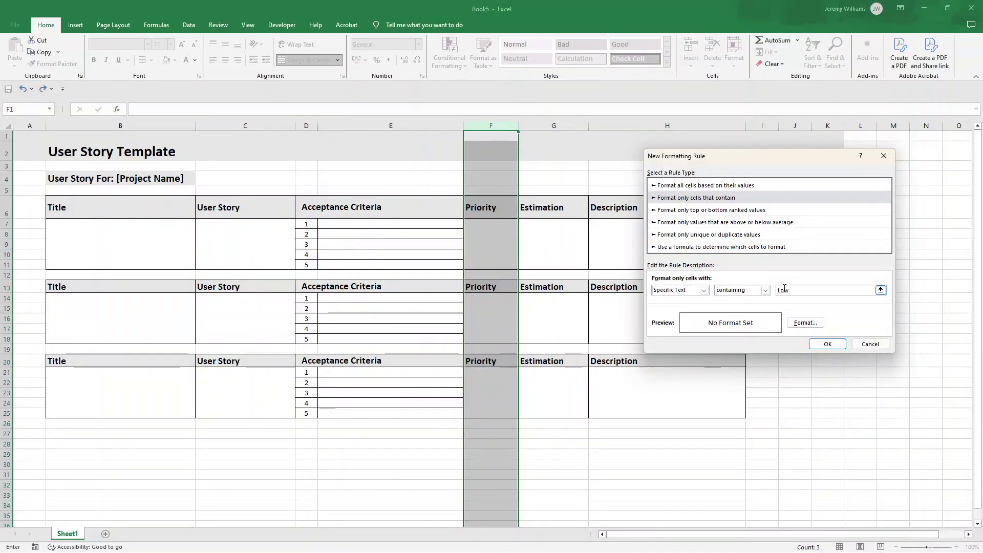
{"action": "left_click", "coordinate": [806, 323]}
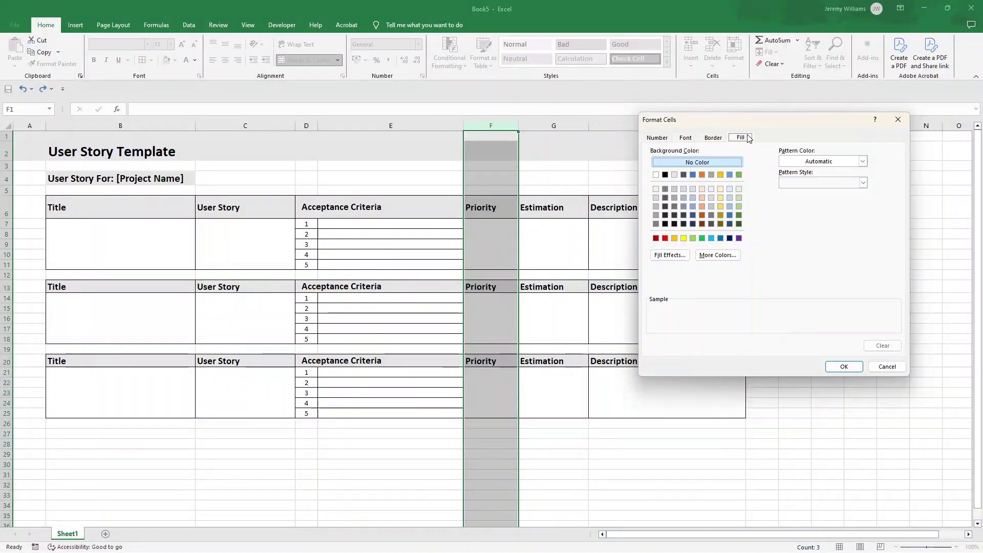
{"action": "left_click", "coordinate": [739, 189]}
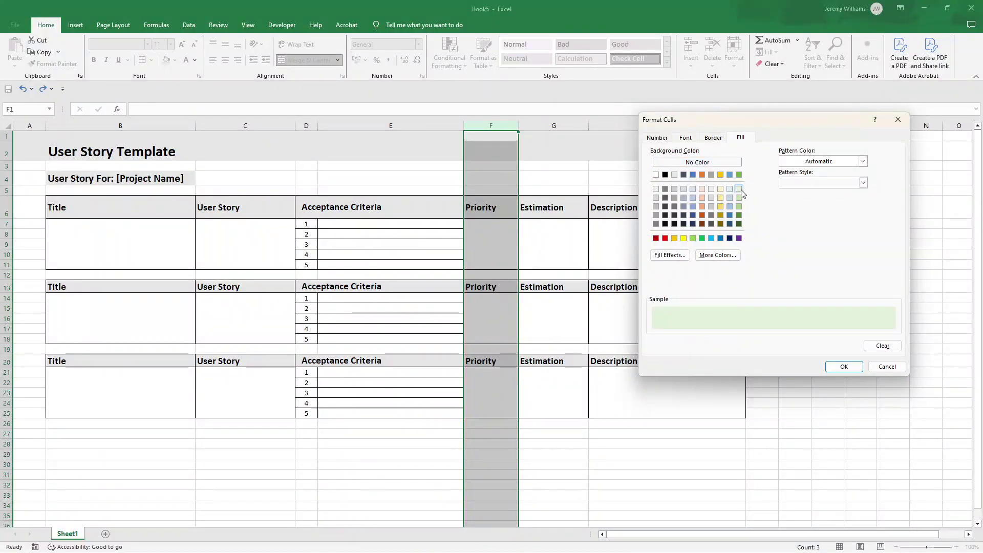
{"action": "left_click", "coordinate": [842, 369]}
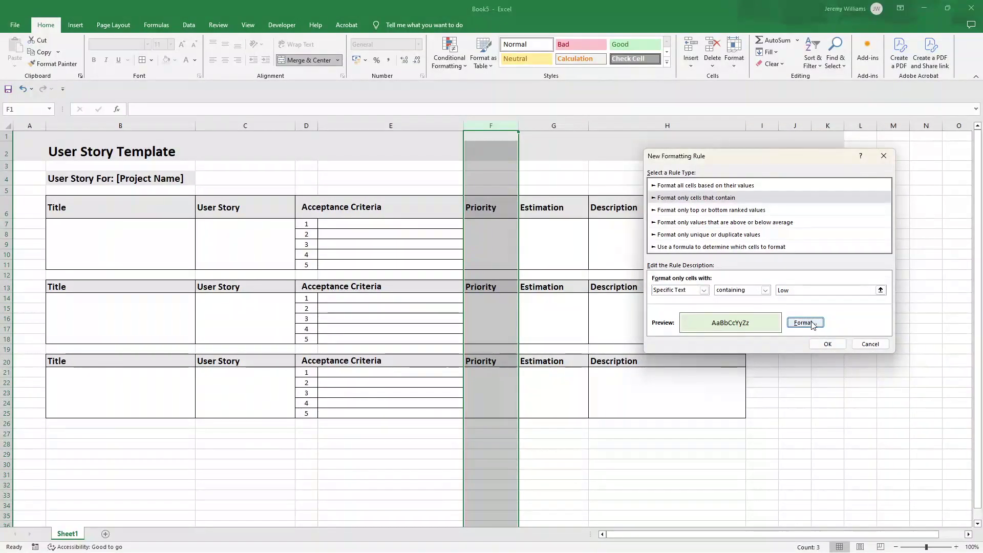
{"action": "left_click", "coordinate": [831, 344]}
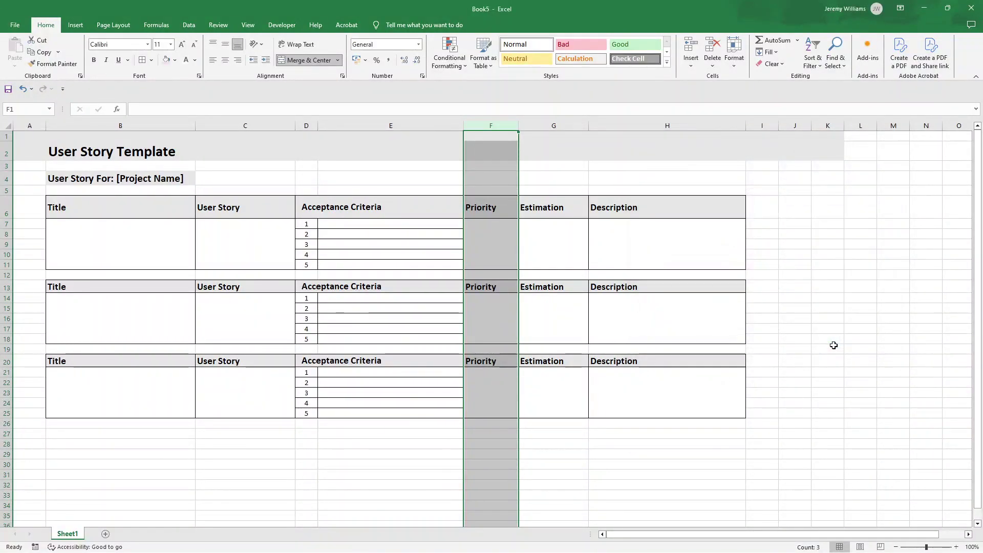
Step: Add a Manage Rules rule: Specific Text containing 'Medium' with a light gold fill
{"action": "left_click", "coordinate": [458, 66]}
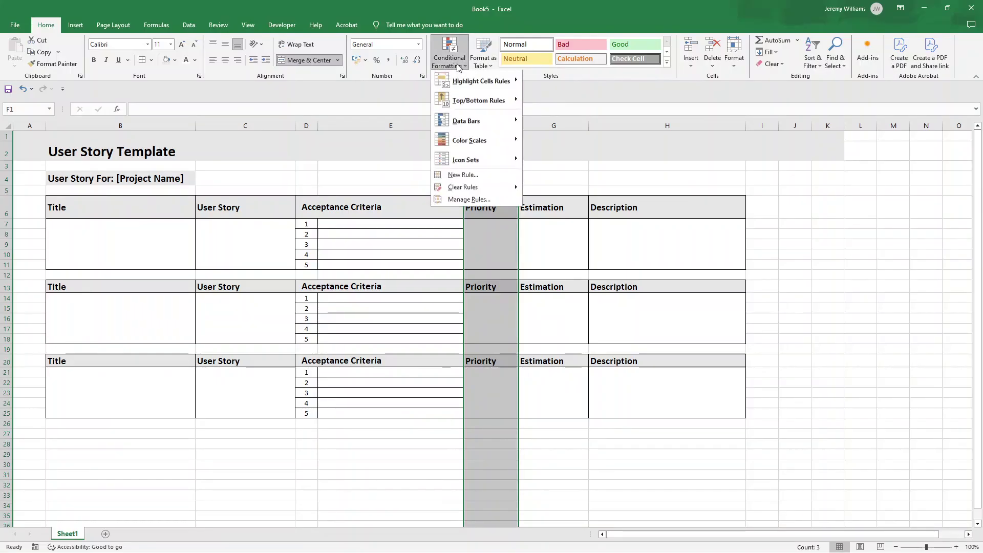
{"action": "left_click", "coordinate": [481, 201]}
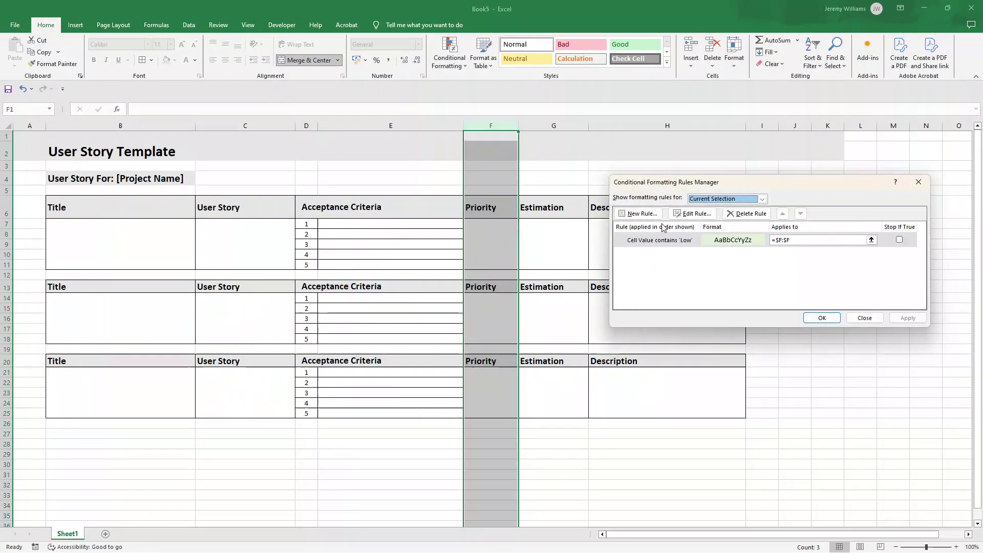
{"action": "left_click", "coordinate": [640, 214]}
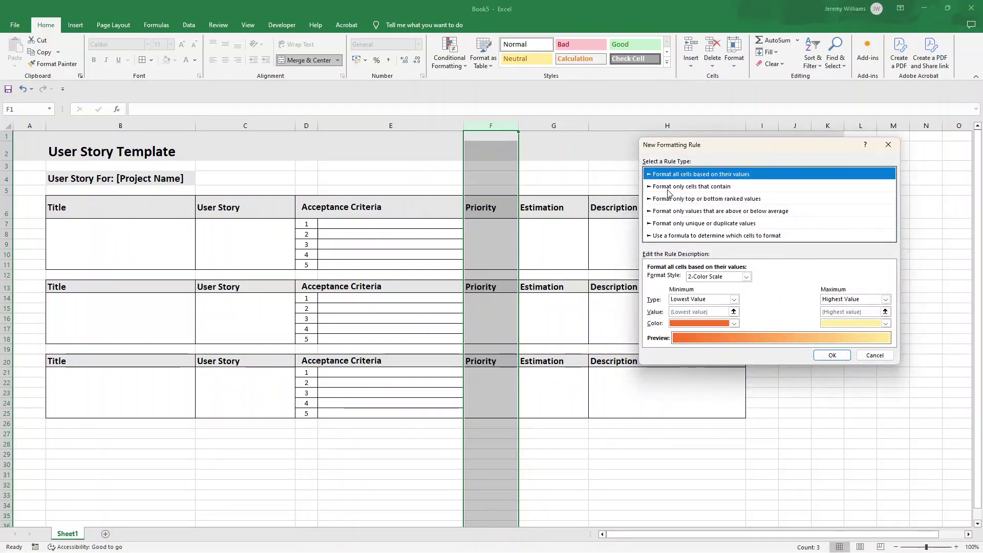
{"action": "left_click", "coordinate": [670, 189]}
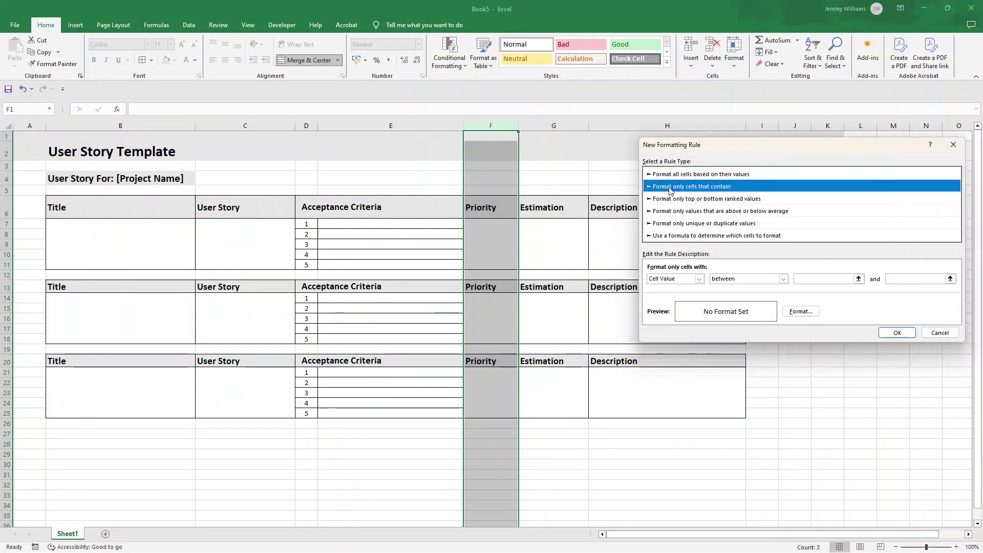
{"action": "left_click", "coordinate": [699, 279]}
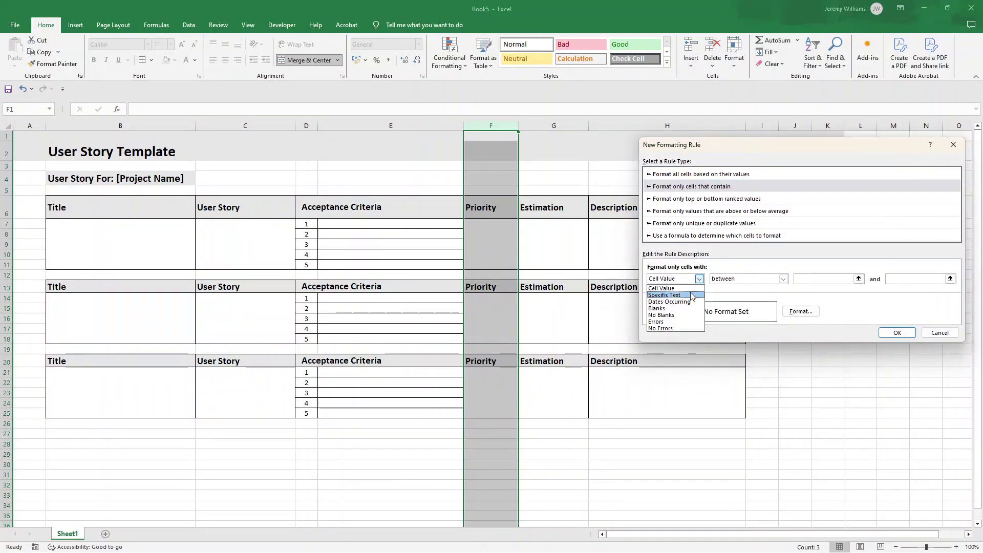
{"action": "left_click", "coordinate": [691, 296]}
{"action": "left_click", "coordinate": [786, 278]}
{"action": "type", "text": "Medium"}
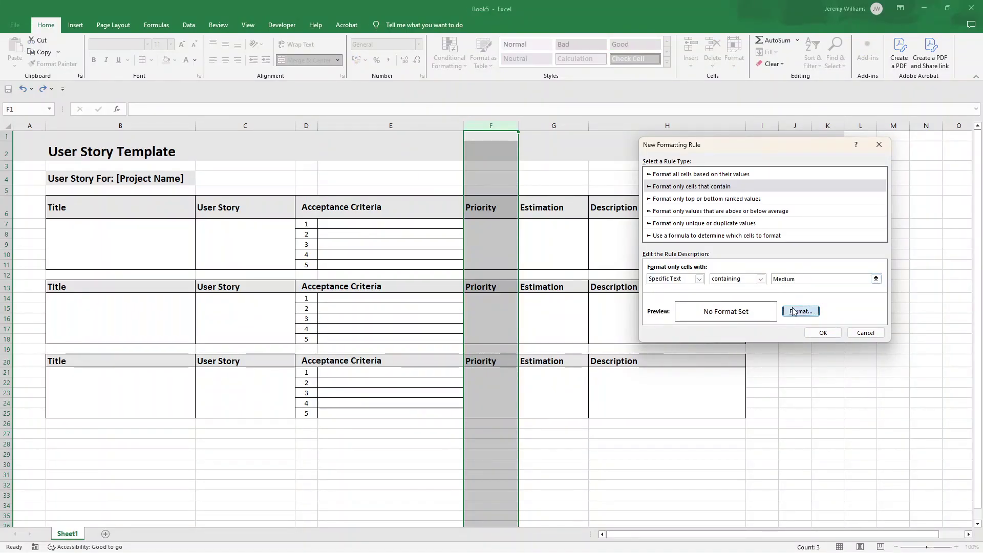
{"action": "left_click", "coordinate": [799, 310]}
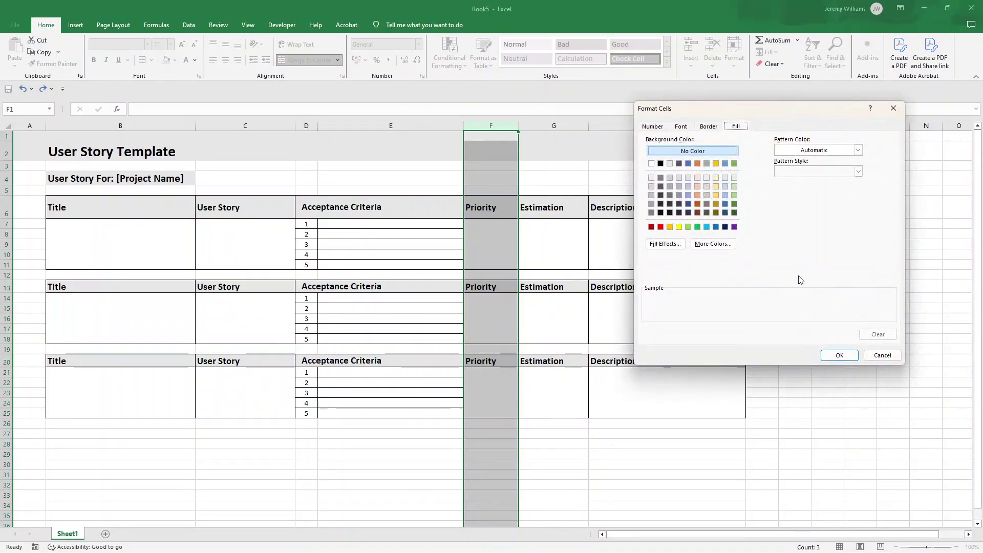
{"action": "left_click", "coordinate": [717, 177]}
{"action": "left_click", "coordinate": [839, 355]}
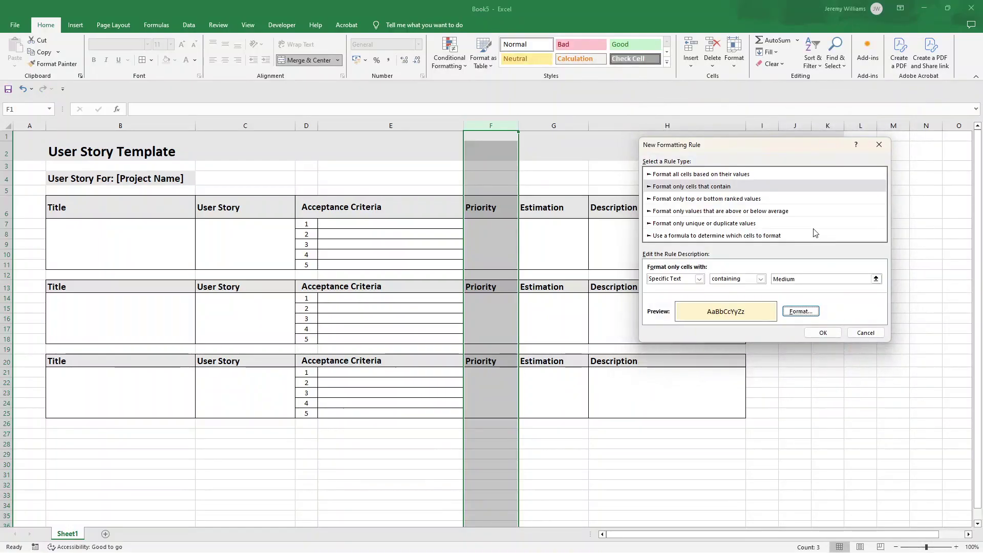
{"action": "left_click", "coordinate": [822, 333]}
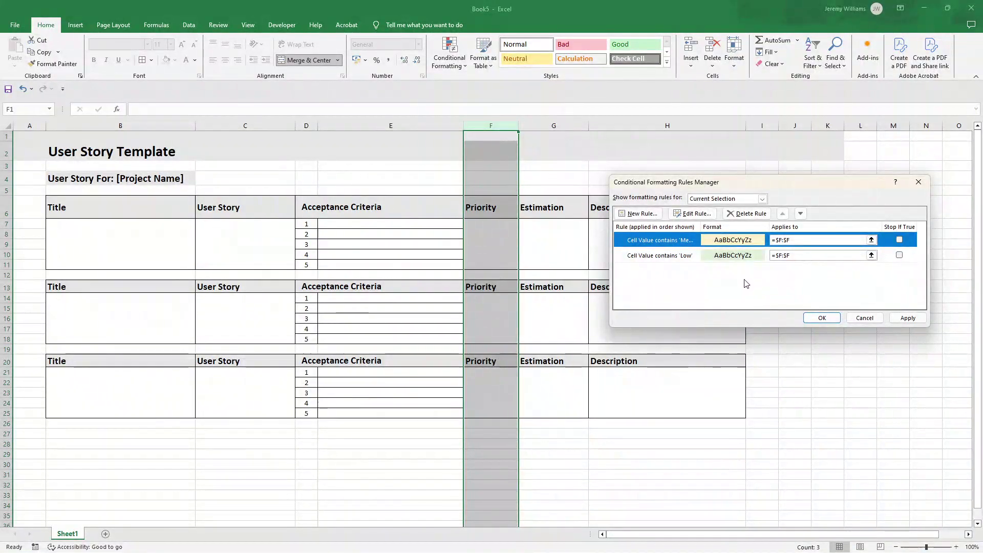
Step: Add a rule for Specific Text containing 'High' with light orange fill, and apply all rules
{"action": "left_click", "coordinate": [636, 213]}
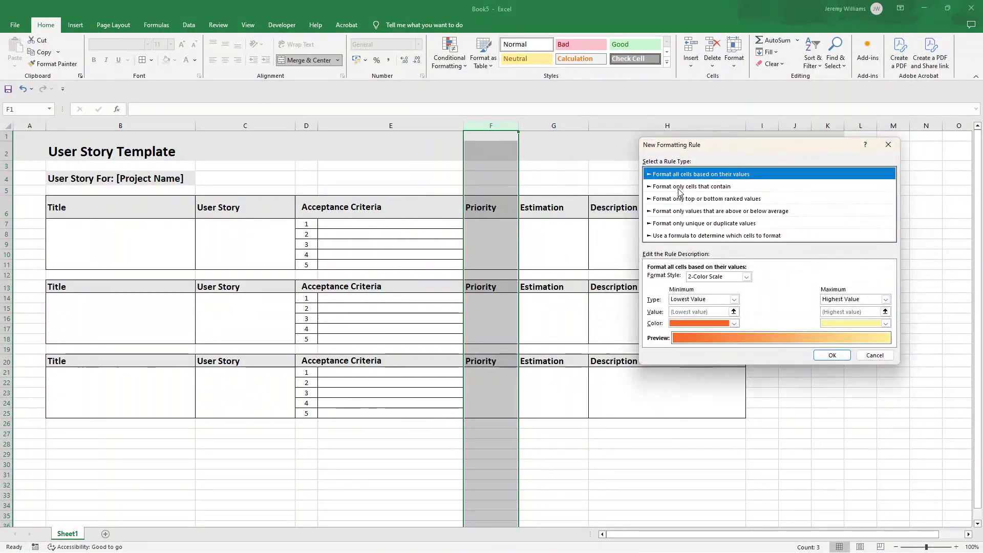
{"action": "left_click", "coordinate": [679, 188]}
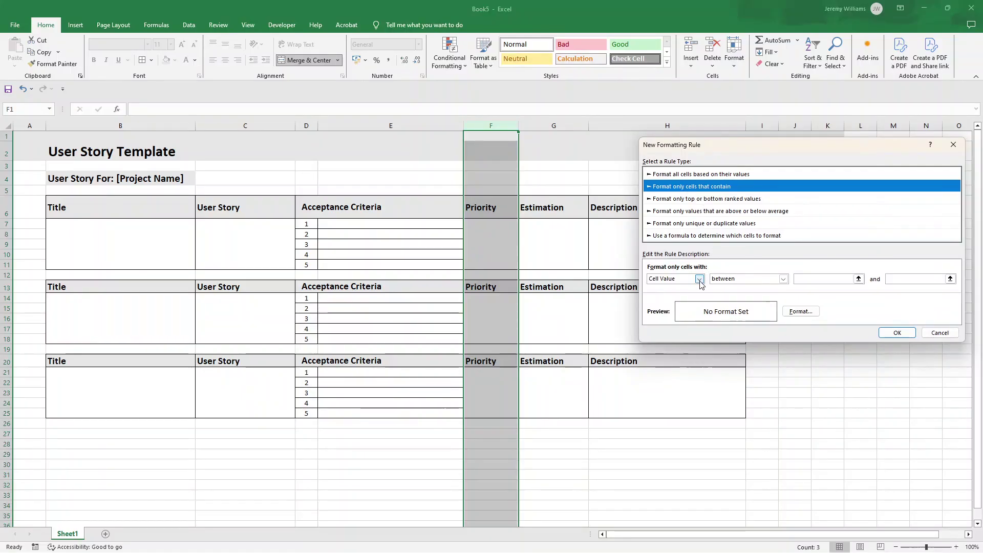
{"action": "left_click", "coordinate": [700, 280]}
{"action": "left_click", "coordinate": [665, 295]}
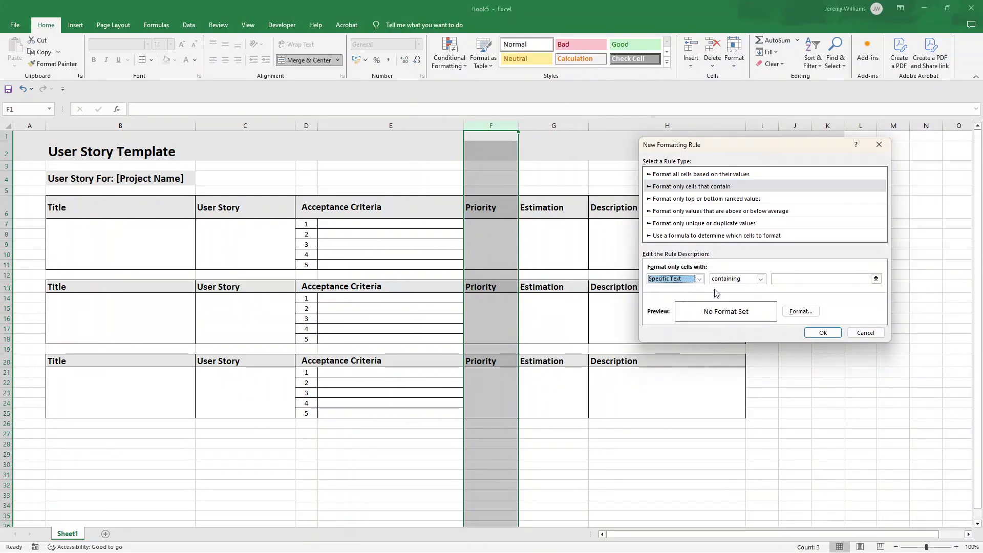
{"action": "left_click", "coordinate": [794, 279]}
{"action": "type", "text": "High"}
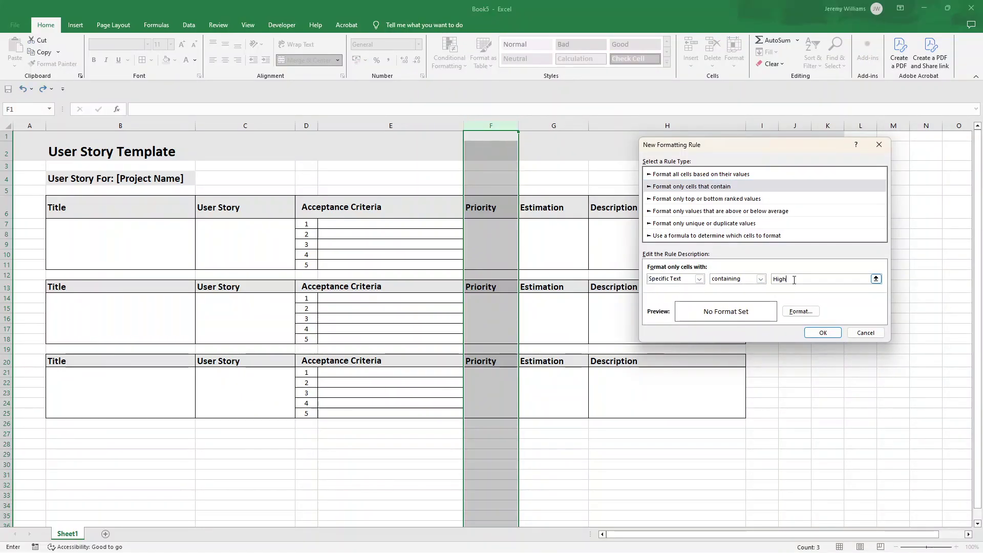
{"action": "left_click", "coordinate": [800, 311]}
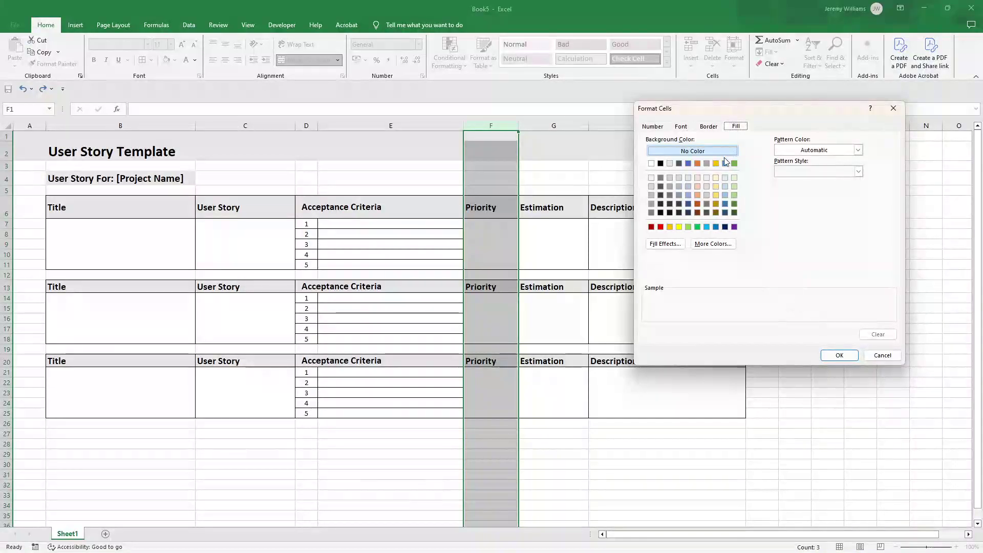
{"action": "left_click", "coordinate": [698, 194]}
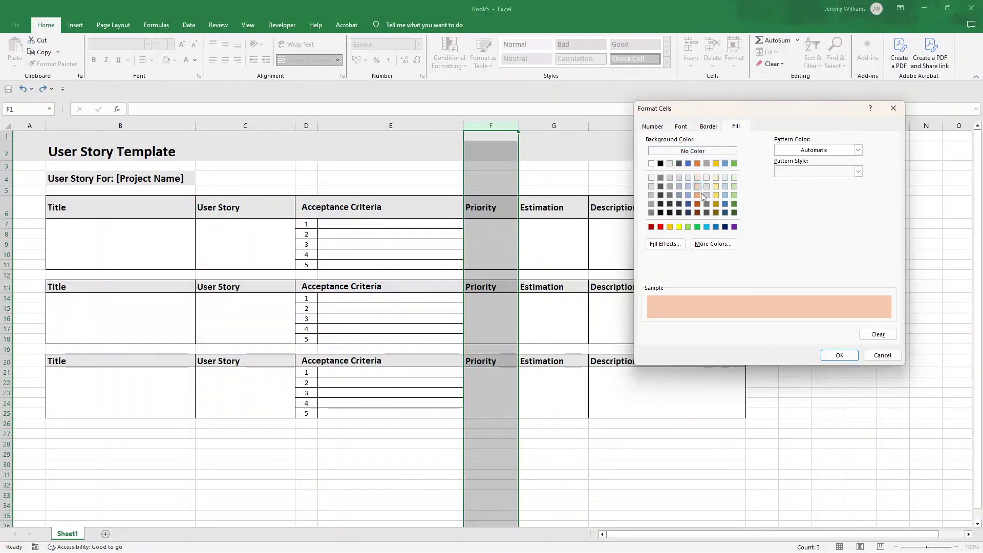
{"action": "left_click", "coordinate": [839, 355]}
{"action": "left_click", "coordinate": [835, 333]}
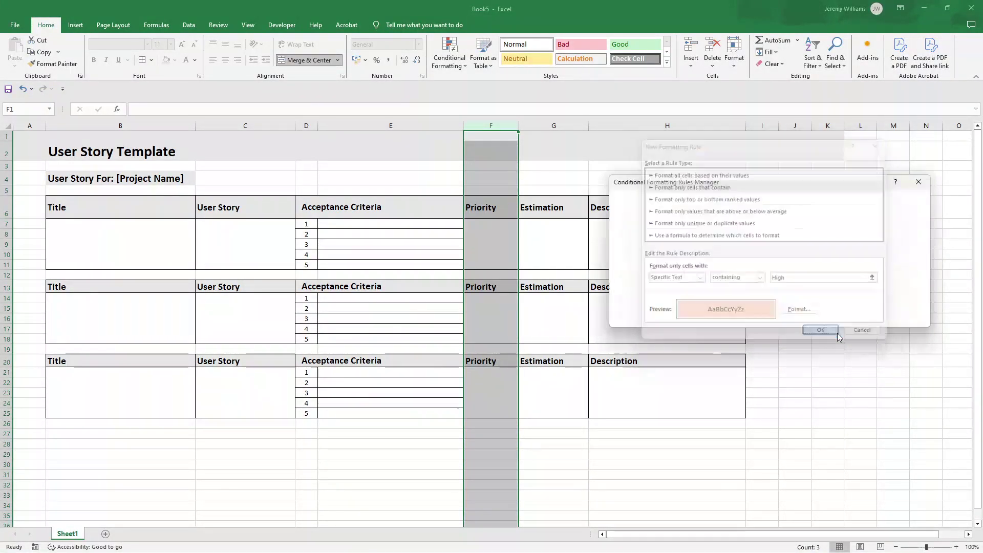
{"action": "left_click", "coordinate": [902, 321]}
{"action": "left_click", "coordinate": [829, 320]}
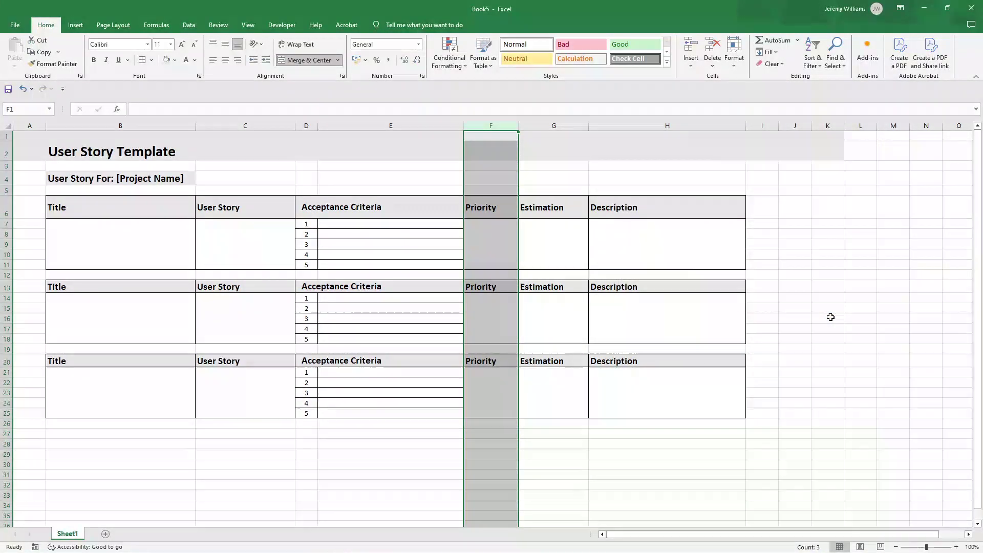
Step: Enter Low, Medium and High in Priority cells F7, F14 and F21
{"action": "left_click", "coordinate": [491, 231]}
{"action": "type", "text": "Low"}
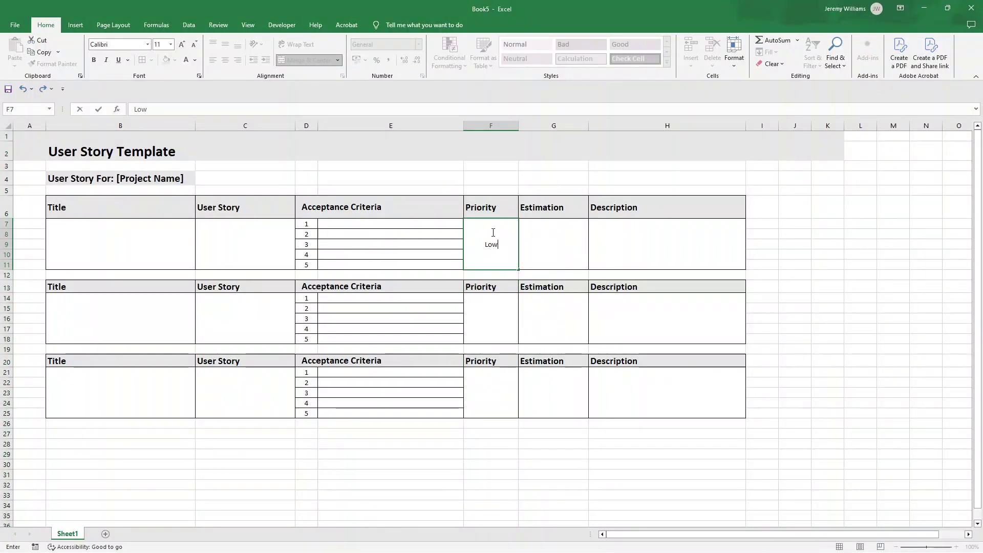
{"action": "key", "text": "Return"}
{"action": "key", "text": "Down"}
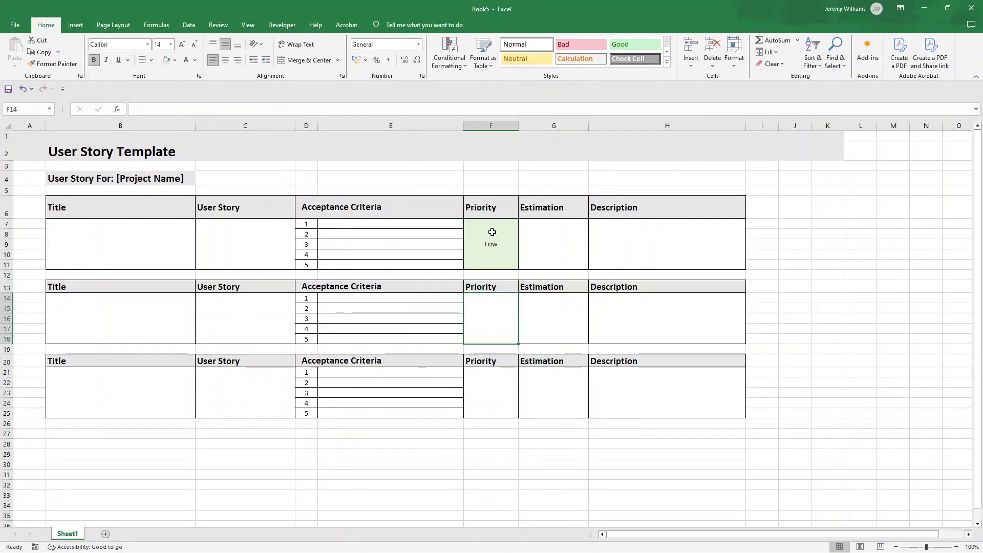
{"action": "type", "text": "Medium"}
{"action": "key", "text": "Return"}
{"action": "key", "text": "Down"}
{"action": "type", "text": "High"}
{"action": "key", "text": "Return"}
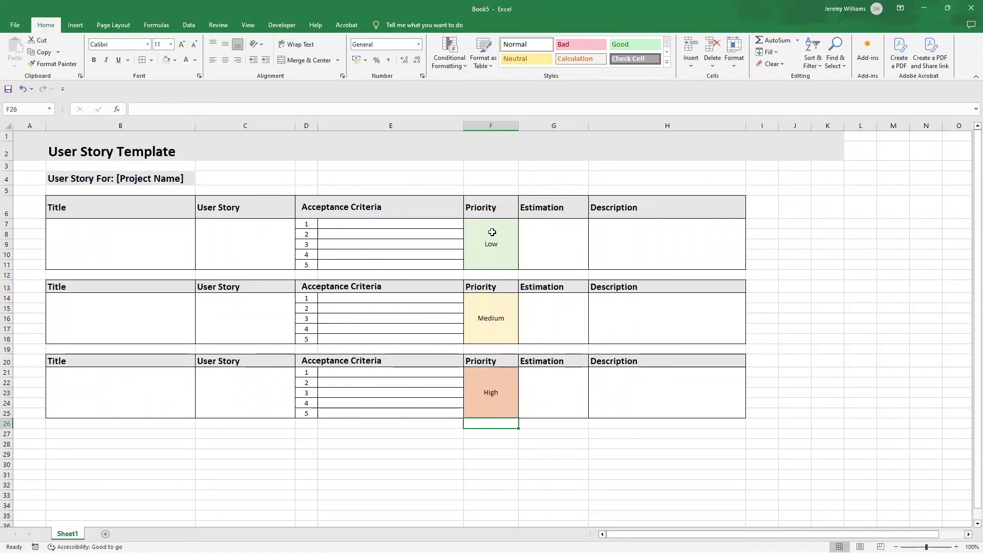
{"action": "left_click", "coordinate": [492, 232]}
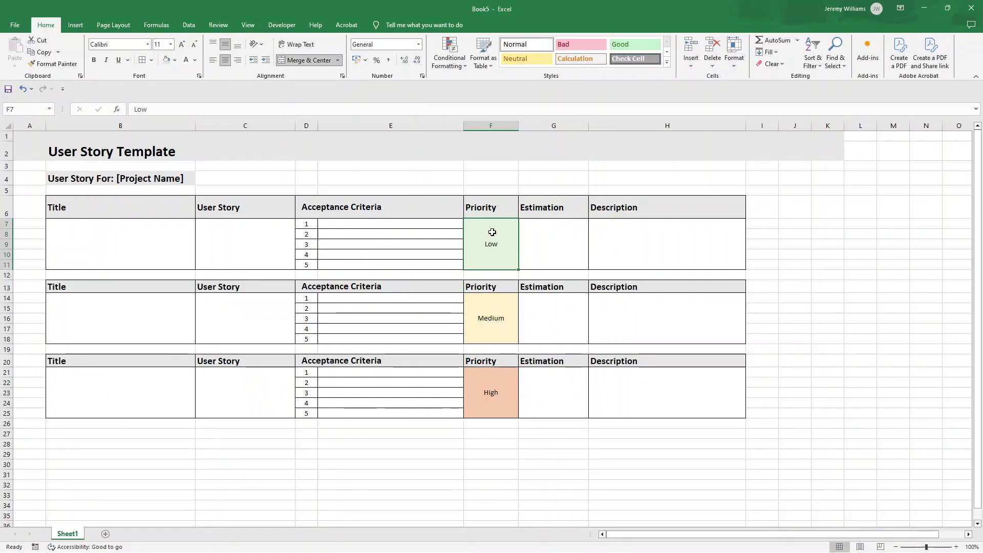